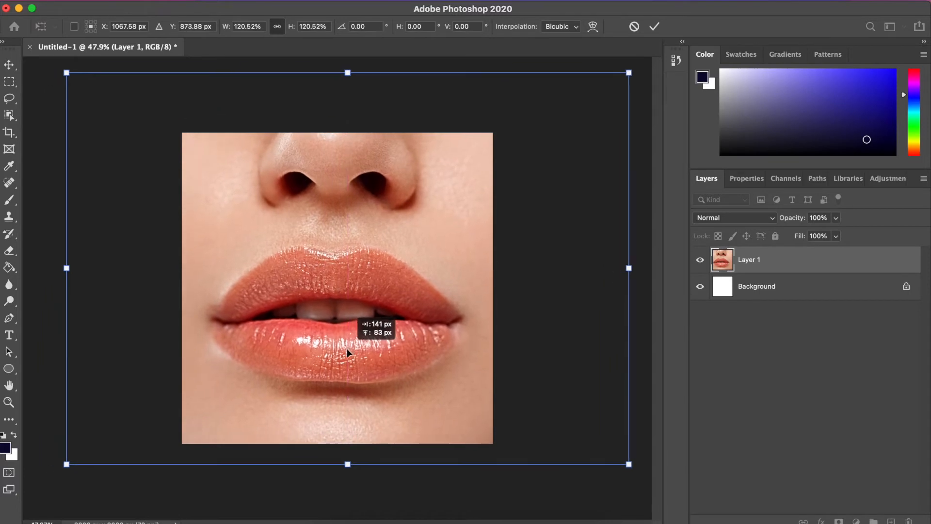
# Apply the face photo's placement and copy a rectangular area around the nose in place onto a new layer
pyautogui.click(655, 26)
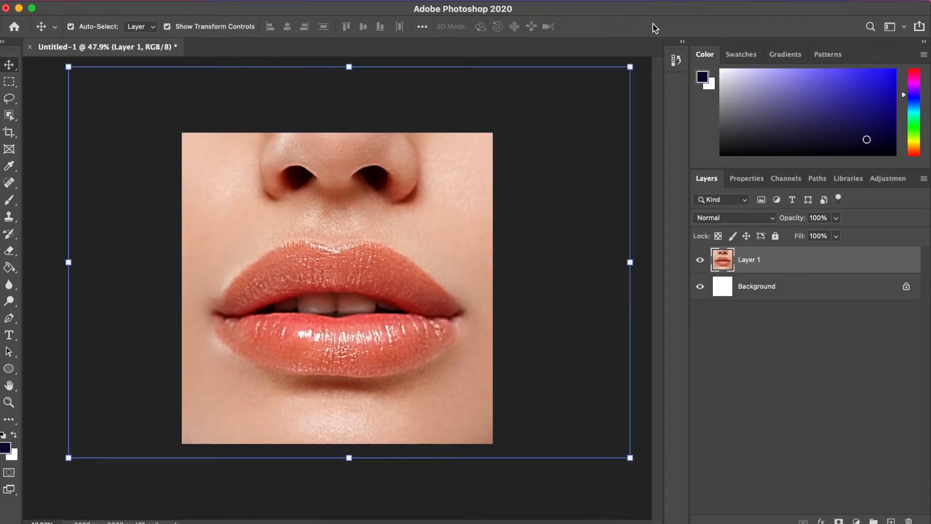
pyautogui.click(9, 82)
pyautogui.moveTo(224, 111); pyautogui.dragTo(467, 230)
pyautogui.click(119, 1)
pyautogui.click(141, 84)
pyautogui.click(119, 1)
pyautogui.moveTo(166, 116)
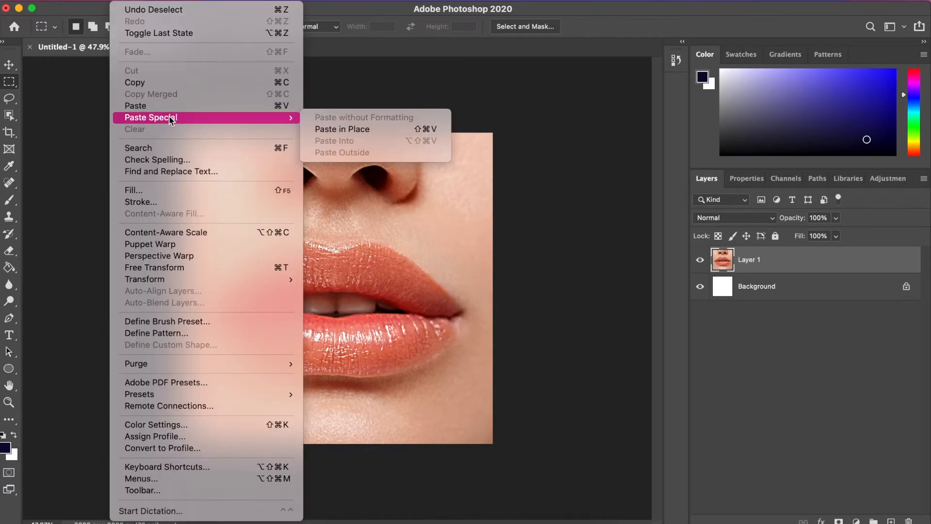
pyautogui.click(325, 127)
# Stretch the nose layer horizontally in both directions to the full canvas width, about 120%, and apply the transform
pyautogui.click(11, 67)
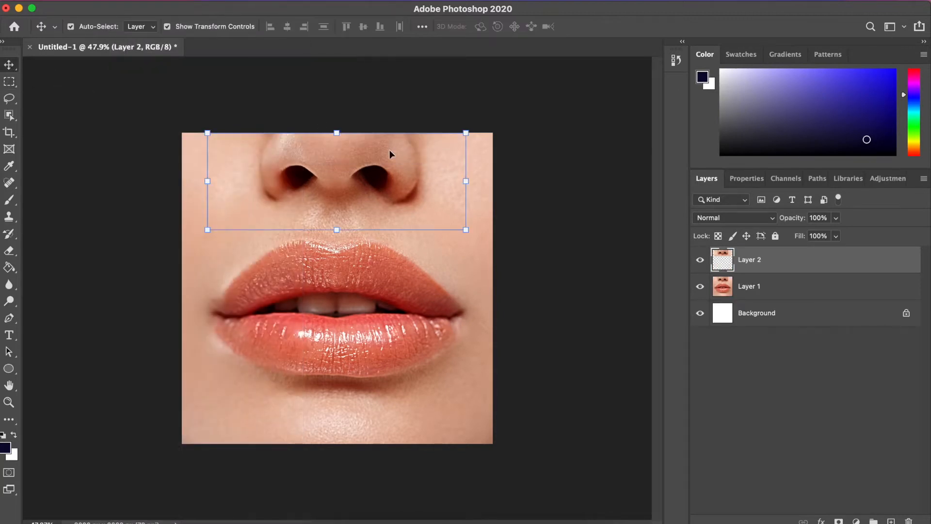
pyautogui.click(466, 182)
pyautogui.moveTo(467, 182); pyautogui.dragTo(483, 181)
pyautogui.moveTo(207, 181); pyautogui.dragTo(191, 181)
pyautogui.moveTo(484, 181); pyautogui.dragTo(493, 181)
pyautogui.moveTo(192, 180); pyautogui.dragTo(182, 181)
pyautogui.moveTo(338, 228); pyautogui.dragTo(338, 228)
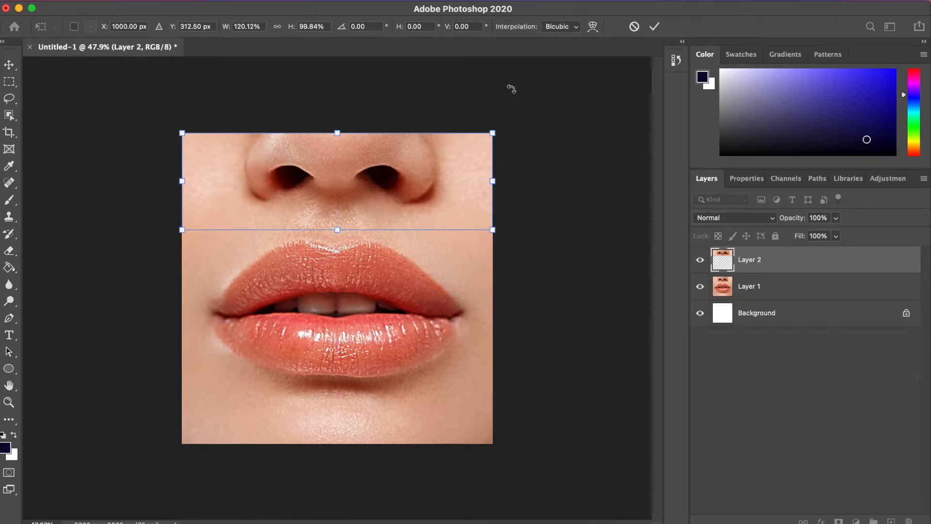
pyautogui.click(654, 27)
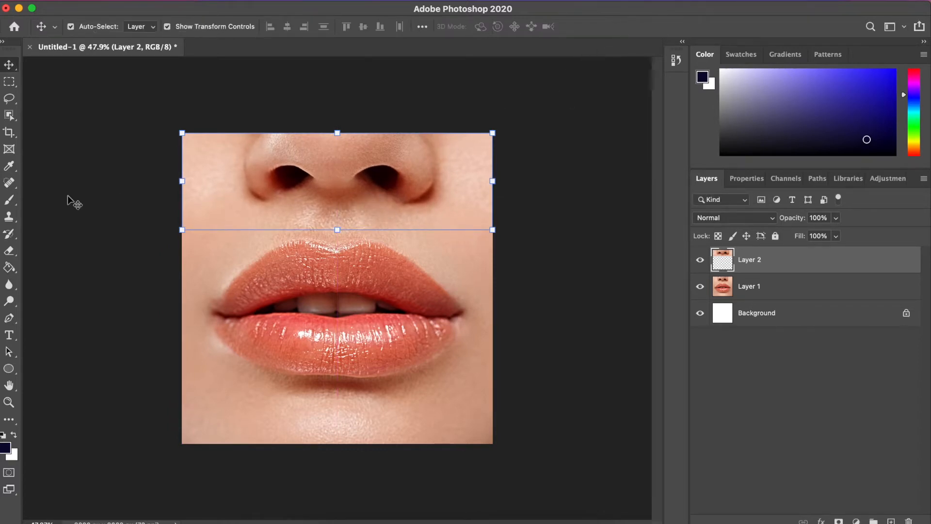
# Blend the nose layer's edges into the photo with a 380 px Eraser at 10% hardness
pyautogui.click(10, 252)
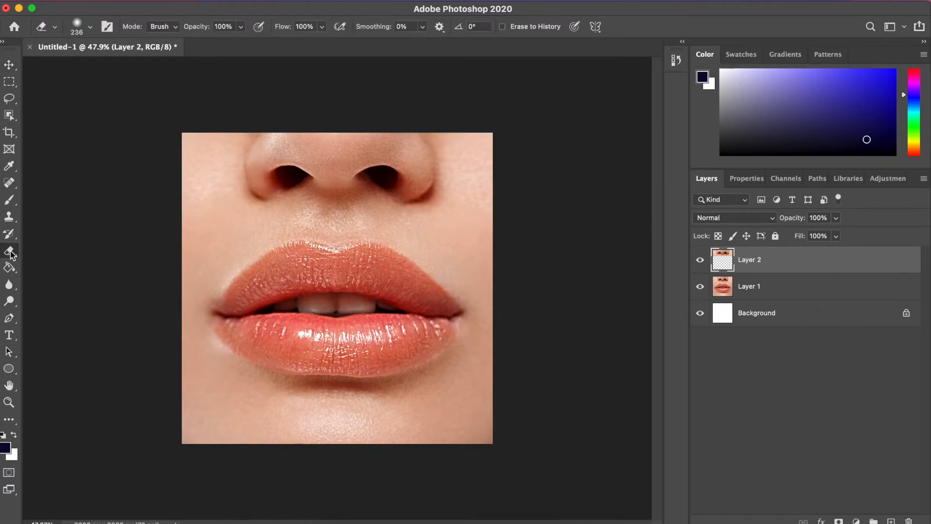
pyautogui.click(92, 27)
pyautogui.moveTo(75, 96); pyautogui.dragTo(78, 96)
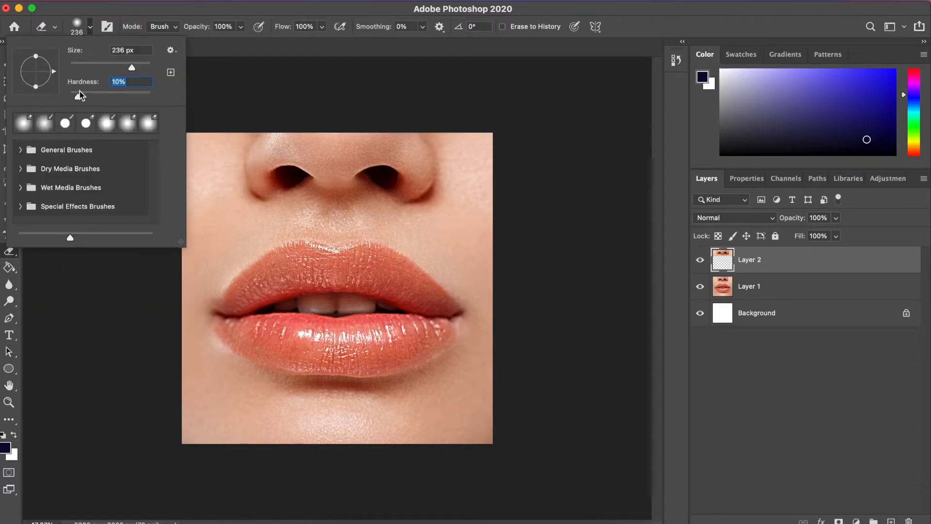
pyautogui.moveTo(129, 64); pyautogui.dragTo(142, 66)
pyautogui.moveTo(449, 235)
pyautogui.mouseDown()
pyautogui.moveTo(488, 206)
pyautogui.moveTo(478, 142)
pyautogui.moveTo(482, 191)
pyautogui.mouseUp()
pyautogui.moveTo(242, 223)
pyautogui.mouseDown()
pyautogui.moveTo(196, 225)
pyautogui.moveTo(210, 227)
pyautogui.moveTo(197, 195)
pyautogui.moveTo(195, 139)
pyautogui.moveTo(240, 244)
pyautogui.mouseUp()
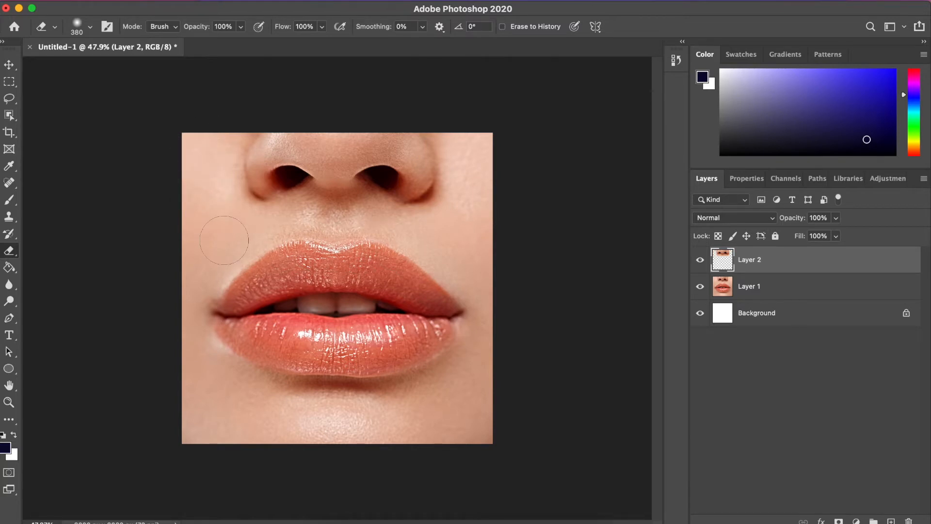
# Transform the nose layer to about 106% width and 91% height, keeping it horizontally centred on the canvas
pyautogui.click(775, 294)
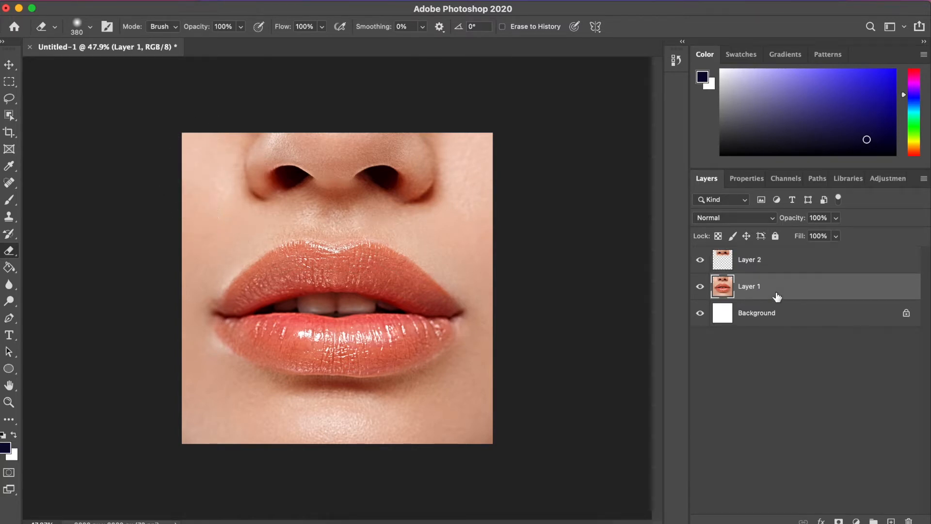
pyautogui.click(9, 81)
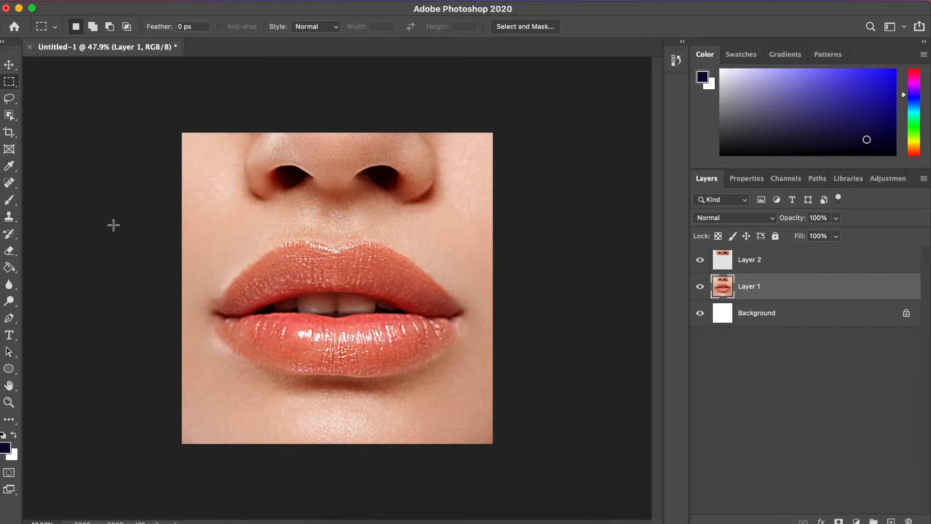
pyautogui.click(10, 64)
pyautogui.click(724, 259)
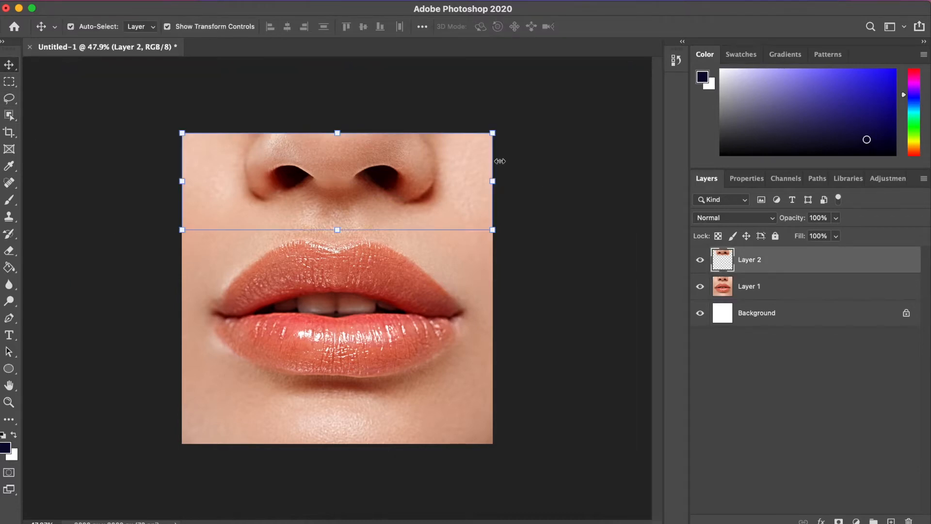
pyautogui.moveTo(336, 127); pyautogui.dragTo(334, 138)
pyautogui.moveTo(490, 187); pyautogui.dragTo(502, 187)
pyautogui.moveTo(183, 185); pyautogui.dragTo(174, 185)
pyautogui.moveTo(293, 169); pyautogui.dragTo(292, 168)
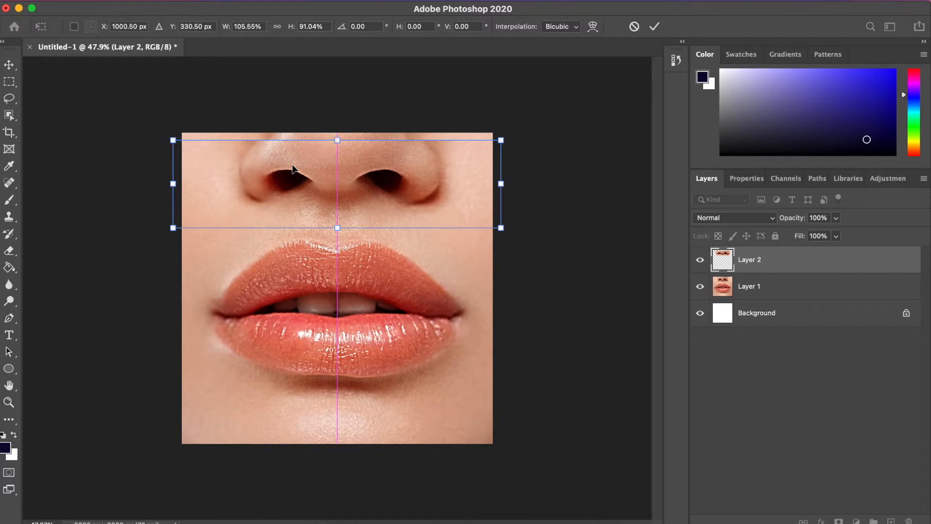
# Select the nose layer and Layer 1 together and nudge both upward to hide the seam above the nose
pyautogui.keyDown('shift'); pyautogui.click(733, 288); pyautogui.keyUp('shift')
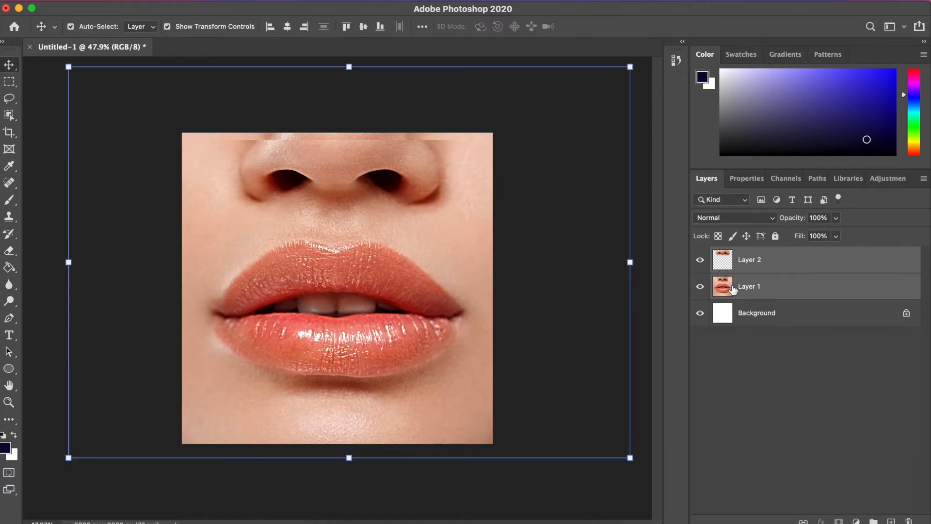
pyautogui.hotkey('shift', 'Up')
pyautogui.hotkey('shift', 'Up')
pyautogui.hotkey('shift', 'Up')
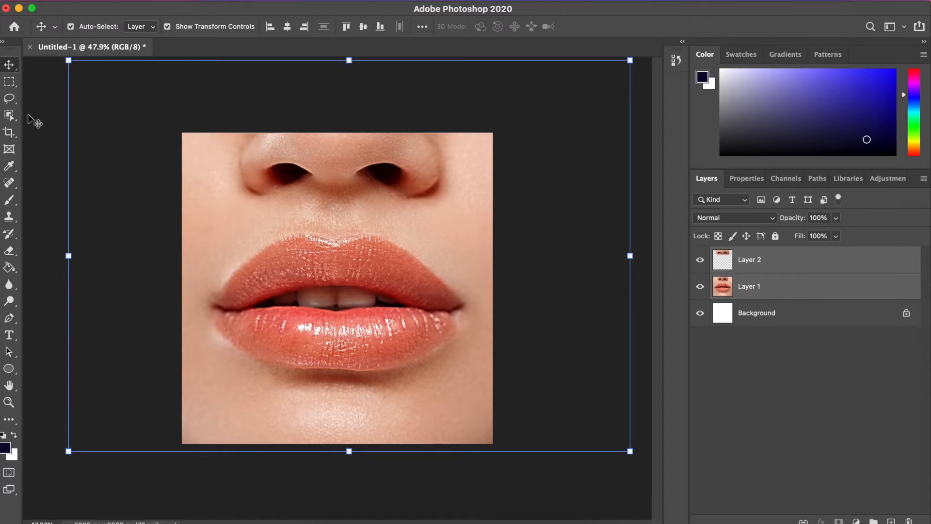
# Copy a rectangular area around the lips from Layer 1 in place onto a new layer
pyautogui.click(9, 81)
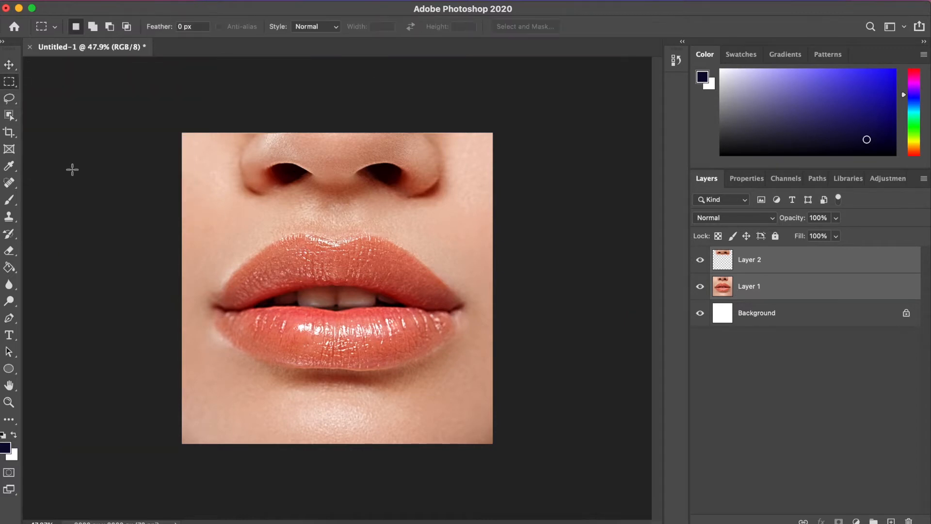
pyautogui.click(729, 289)
pyautogui.click(9, 65)
pyautogui.click(345, 450)
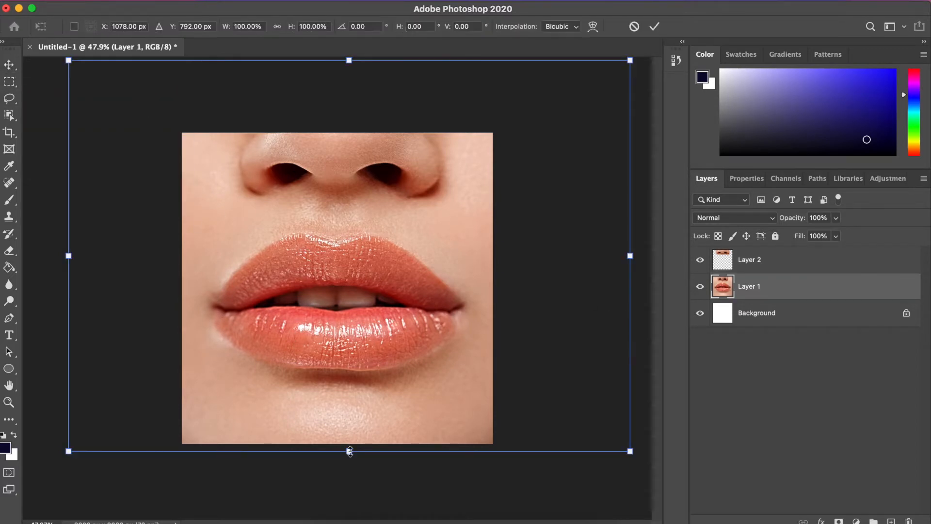
pyautogui.click(8, 84)
pyautogui.moveTo(194, 222); pyautogui.dragTo(476, 407)
pyautogui.click(124, 1)
pyautogui.click(144, 83)
pyautogui.click(130, 2)
pyautogui.click(183, 94)
pyautogui.press('super+v')
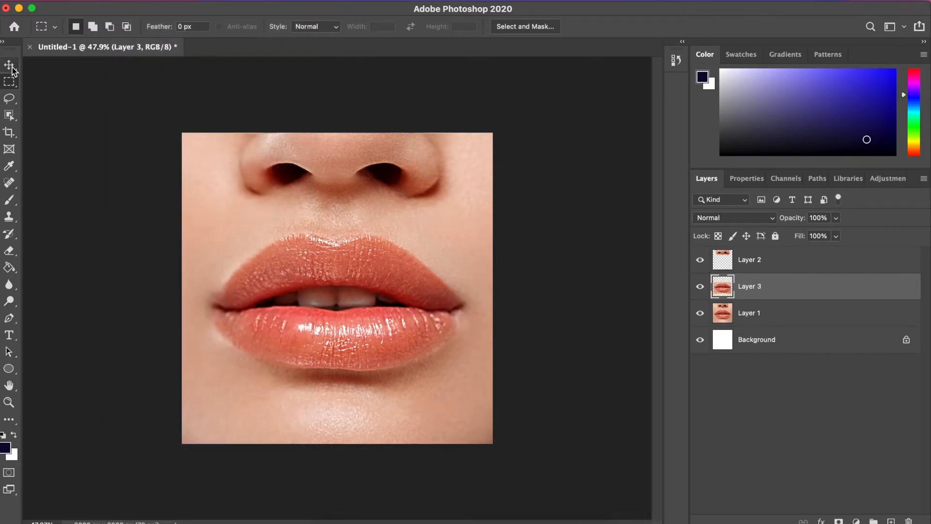
# Enlarge the lips layer to about 103% width and 107% height and blend its edges with the Eraser
pyautogui.click(11, 67)
pyautogui.moveTo(334, 407); pyautogui.dragTo(332, 416)
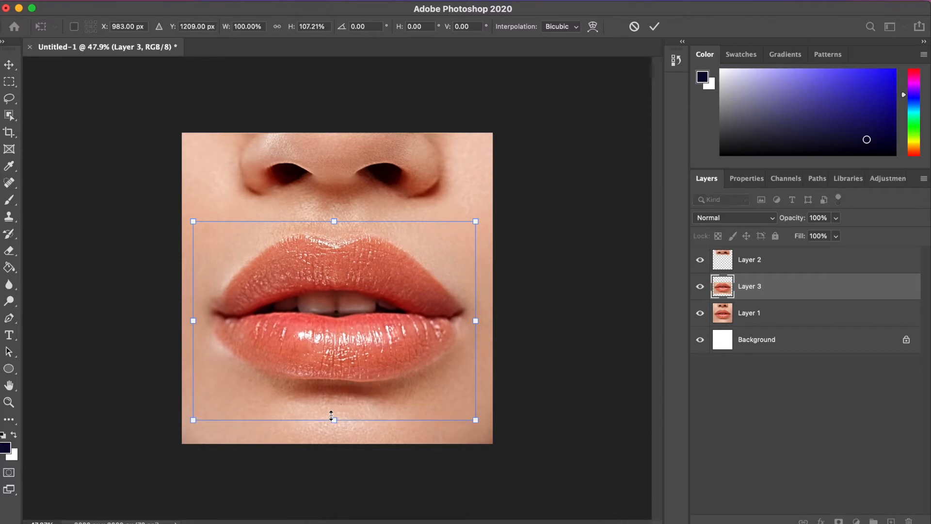
pyautogui.moveTo(475, 320); pyautogui.dragTo(480, 318)
pyautogui.moveTo(194, 326); pyautogui.dragTo(190, 324)
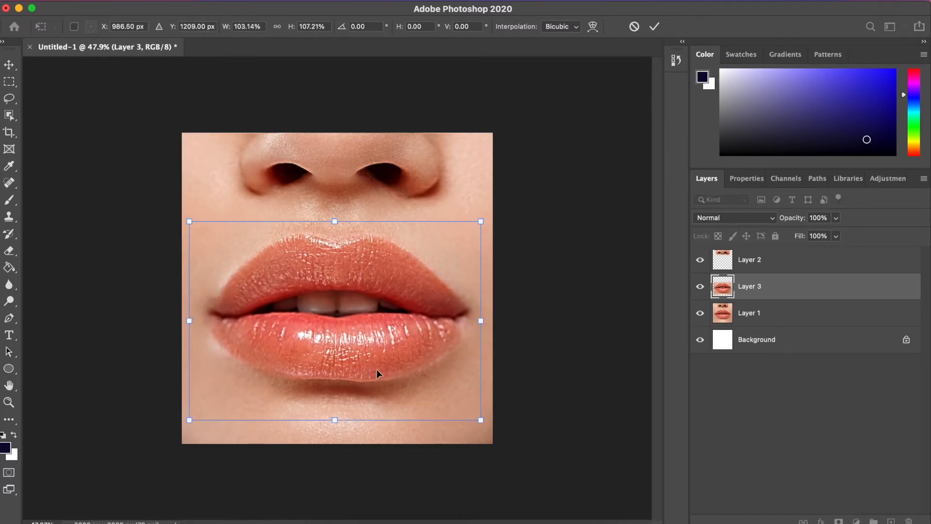
pyautogui.moveTo(336, 420); pyautogui.dragTo(335, 421)
pyautogui.click(656, 25)
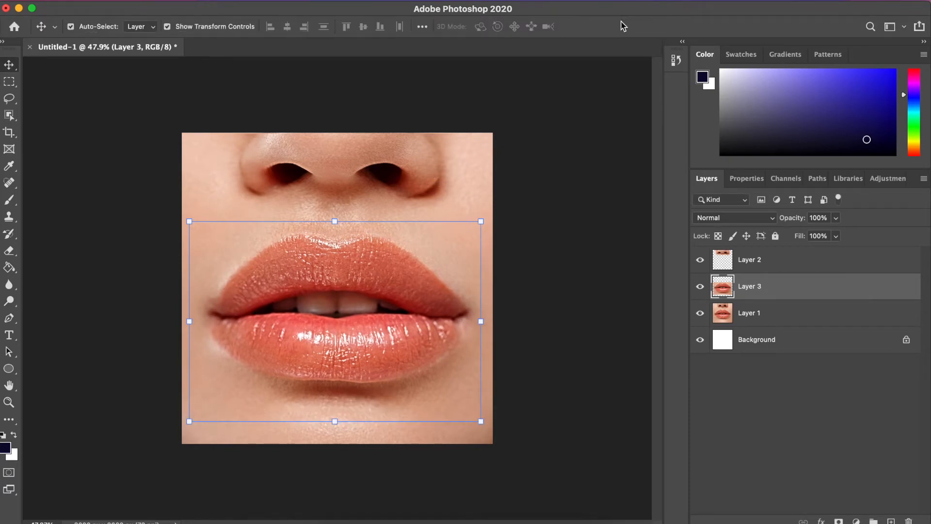
pyautogui.click(9, 250)
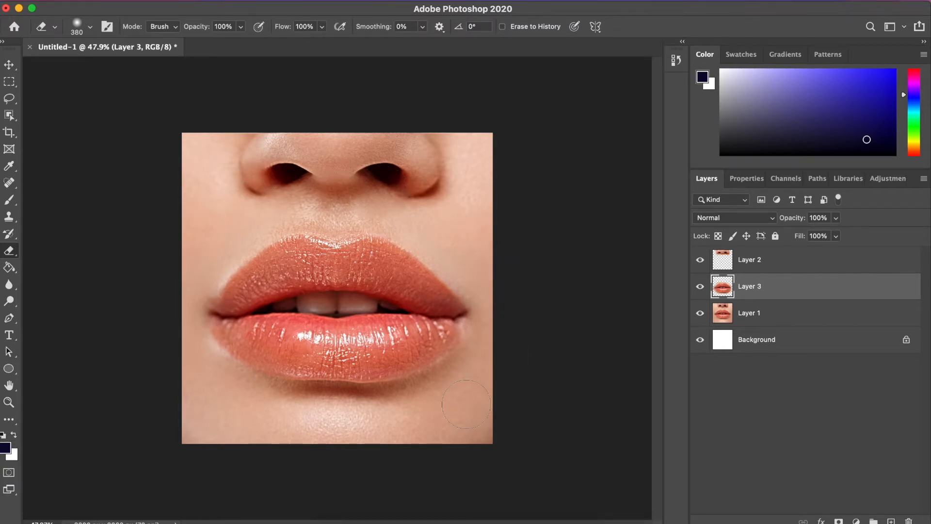
# Duplicate Layer 1 under the default name
pyautogui.click(753, 262)
pyautogui.click(759, 315)
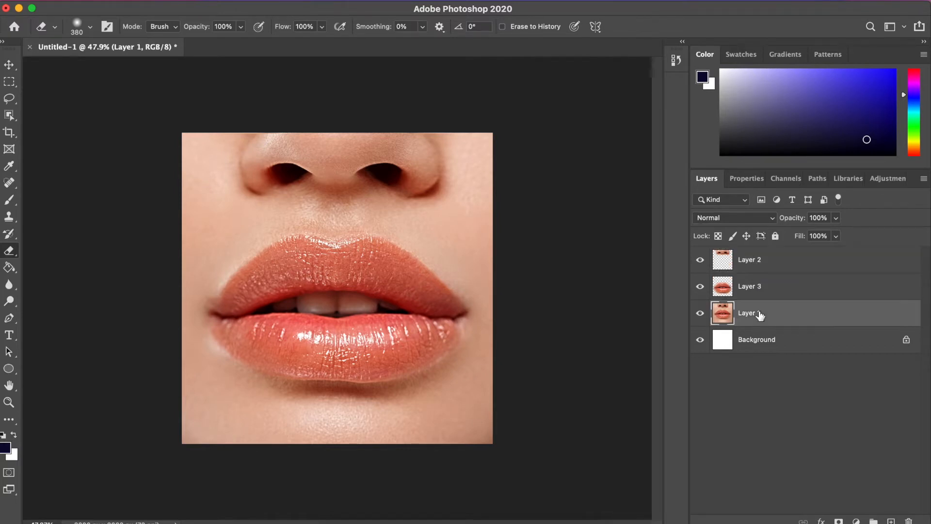
pyautogui.rightClick(760, 316)
pyautogui.click(790, 378)
pyautogui.press('Return')
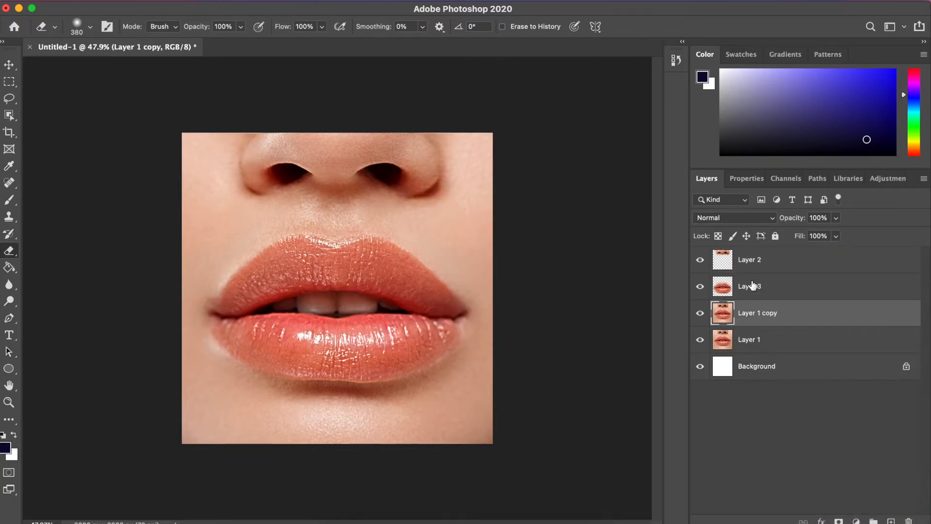
# Merge Layer 1 copy, Layer 3 and Layer 2 into a single layer
pyautogui.keyDown('shift'); pyautogui.click(754, 273); pyautogui.keyUp('shift')
pyautogui.click(119, 1)
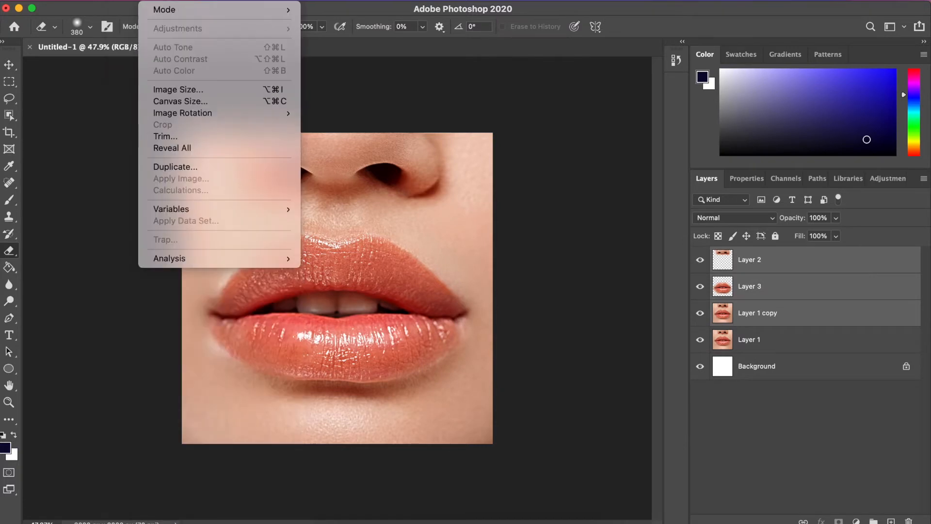
pyautogui.moveTo(188, 0)
pyautogui.click(221, 446)
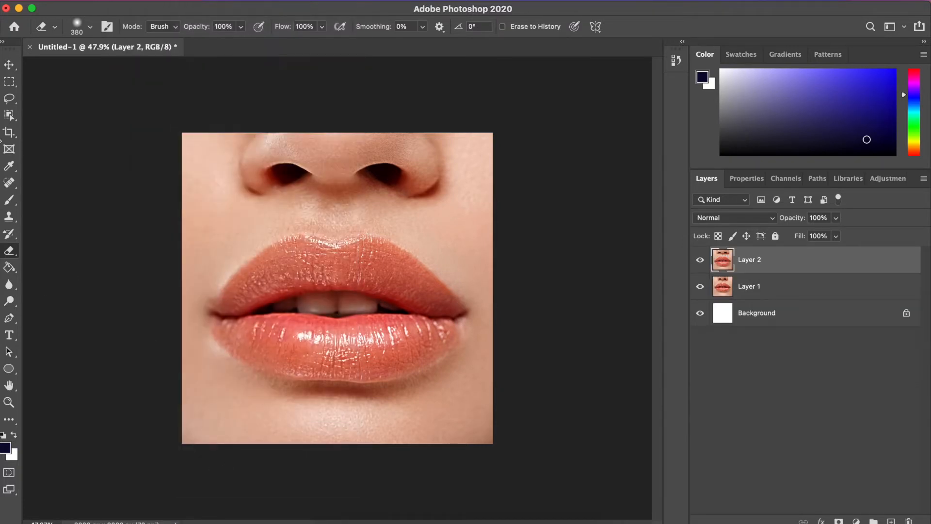
# Toggle the merged layer's visibility repeatedly to compare the reshaped nose and lips with the original photo
pyautogui.click(701, 260)
pyautogui.click(700, 259)
pyautogui.click(701, 260)
pyautogui.click(700, 260)
pyautogui.click(700, 261)
pyautogui.click(701, 260)
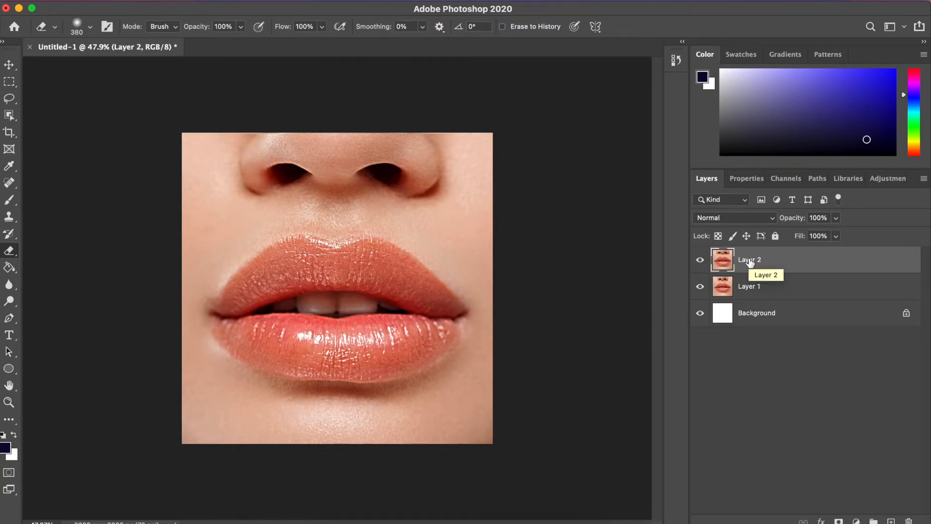
# Duplicate the merged Layer 2 under the default name
pyautogui.click(192, 1)
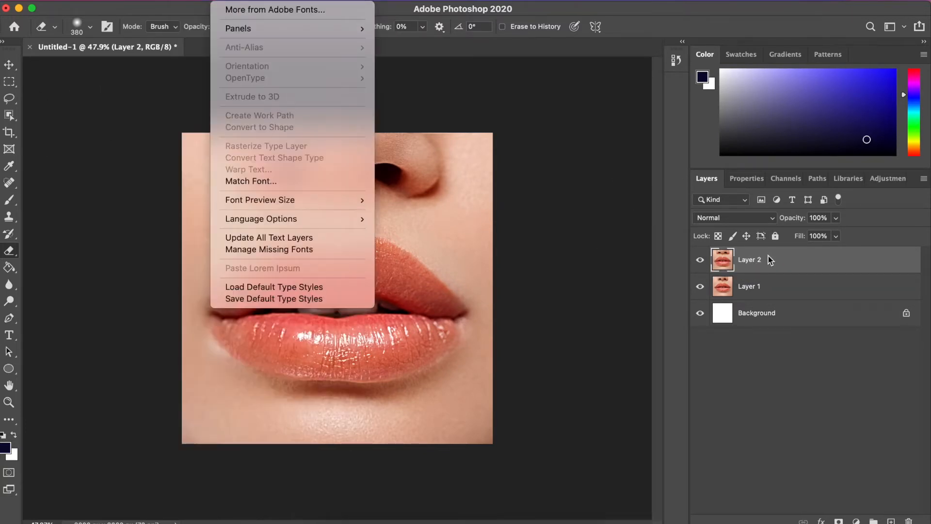
pyautogui.rightClick(768, 255)
pyautogui.click(726, 323)
pyautogui.press('Return')
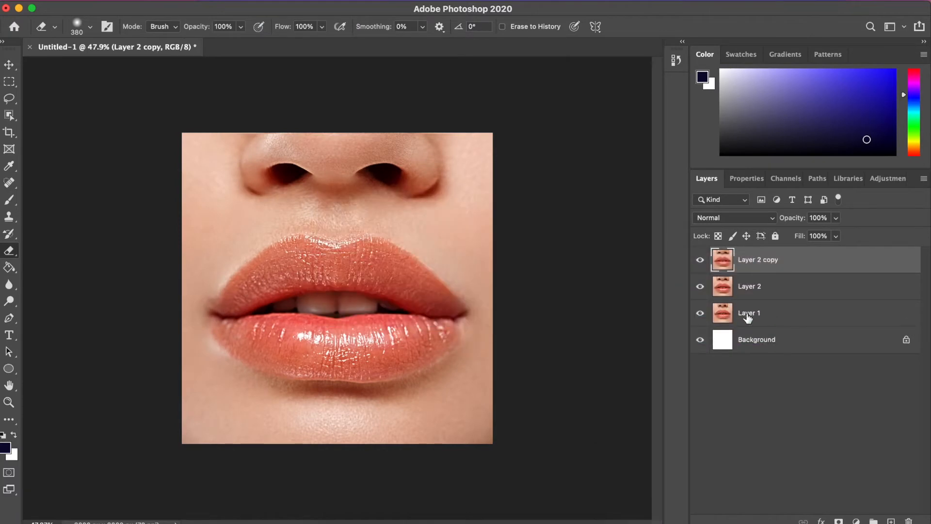
# Rename Layer 1 as "White Model"
pyautogui.doubleClick(749, 312)
pyautogui.write('White')
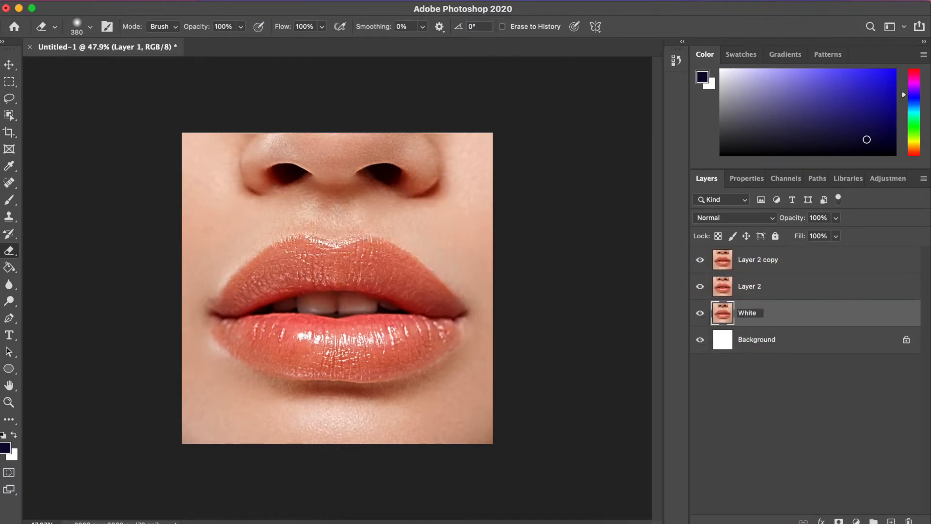
pyautogui.press('Return')
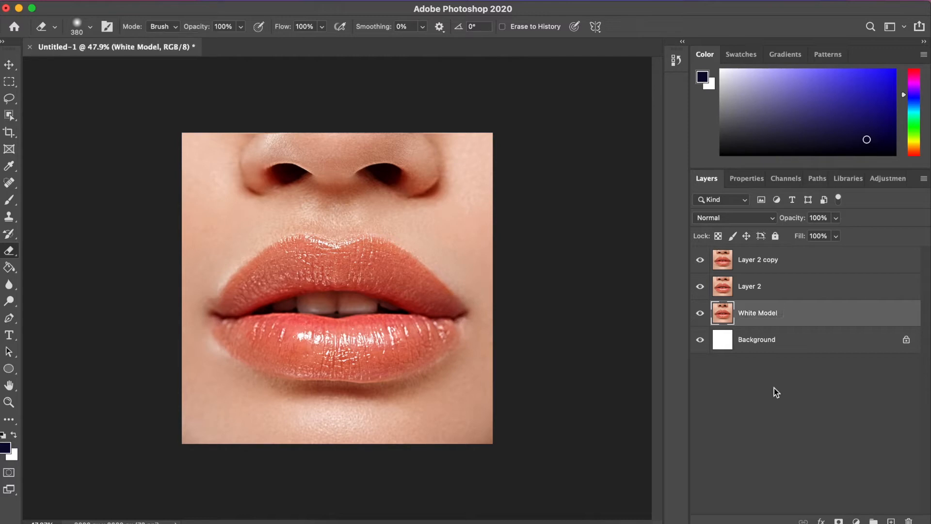
# Select Layer 2 and hide Layer 2 copy
pyautogui.click(753, 288)
pyautogui.click(700, 260)
pyautogui.click(221, 1)
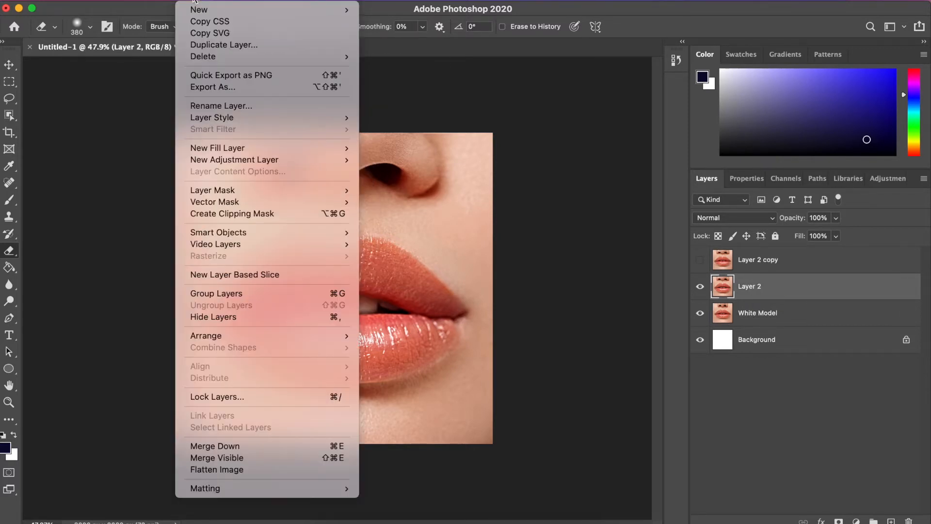
pyautogui.moveTo(154, 3)
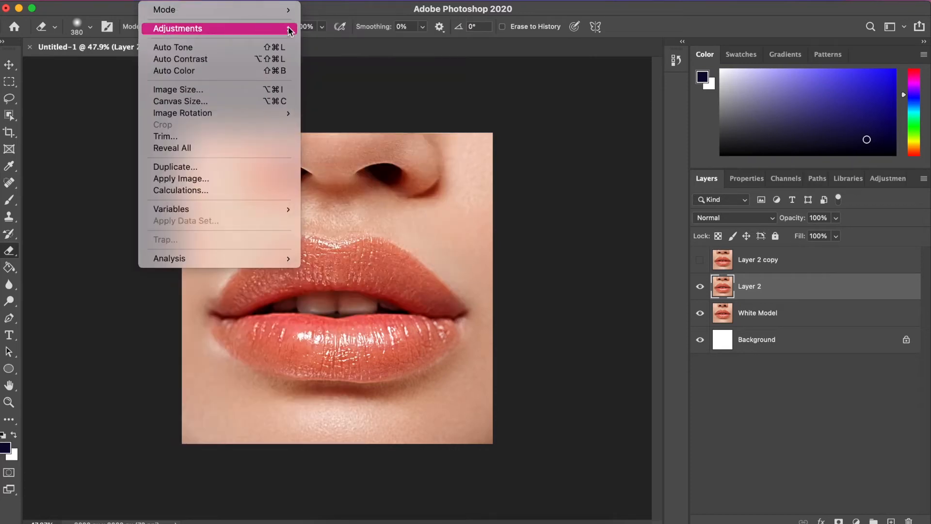
pyautogui.moveTo(219, 29)
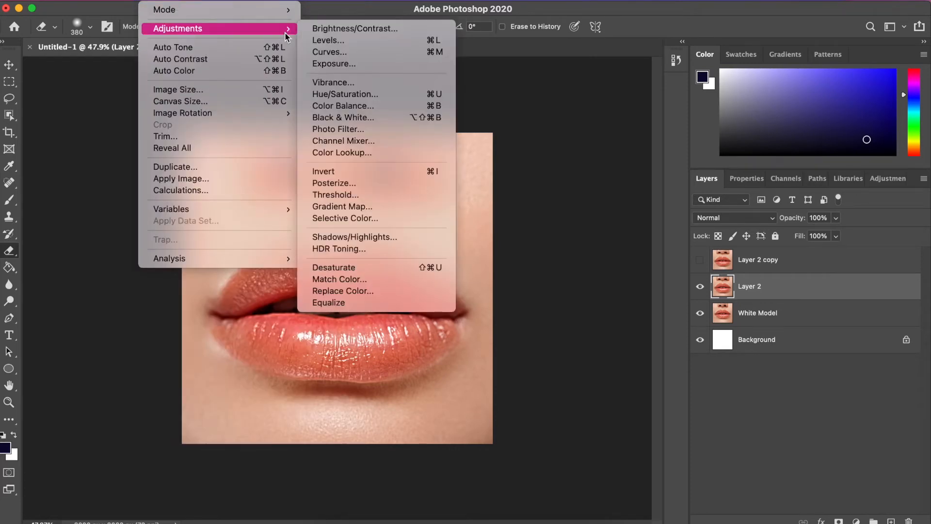
pyautogui.click(356, 98)
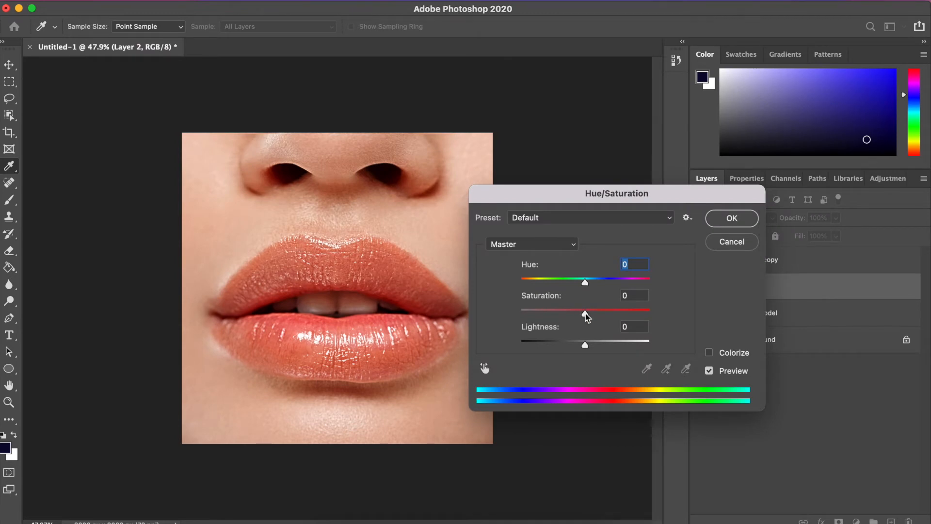
pyautogui.moveTo(586, 314); pyautogui.dragTo(583, 313)
pyautogui.click(716, 247)
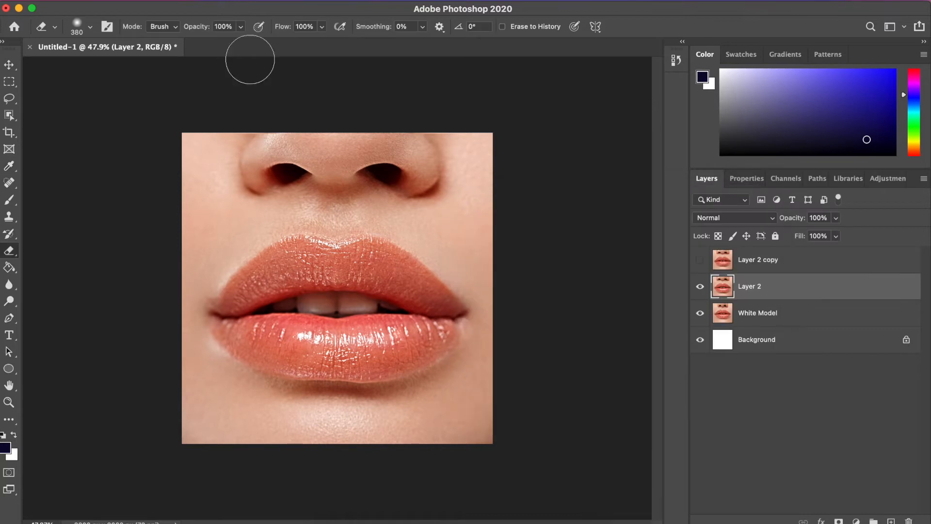
pyautogui.click(157, 0)
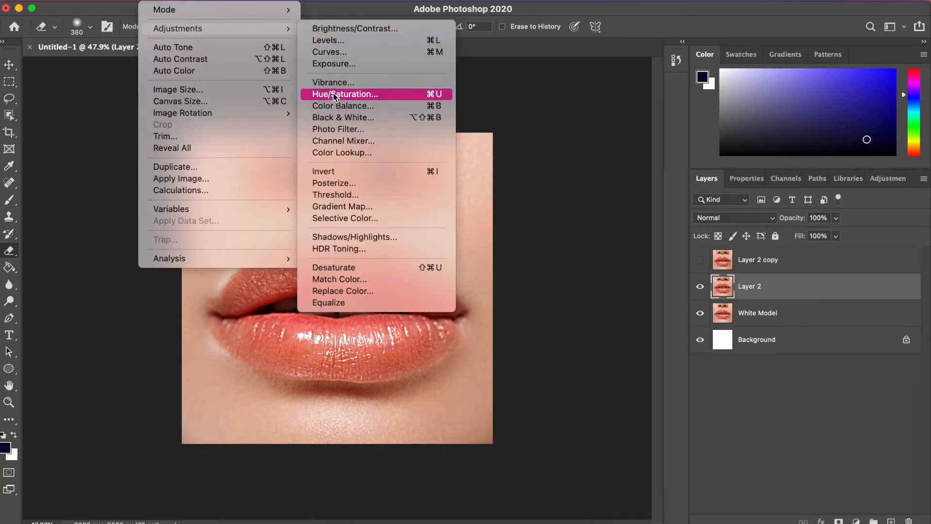
pyautogui.click(342, 106)
pyautogui.moveTo(579, 265); pyautogui.dragTo(566, 280)
pyautogui.click(707, 259)
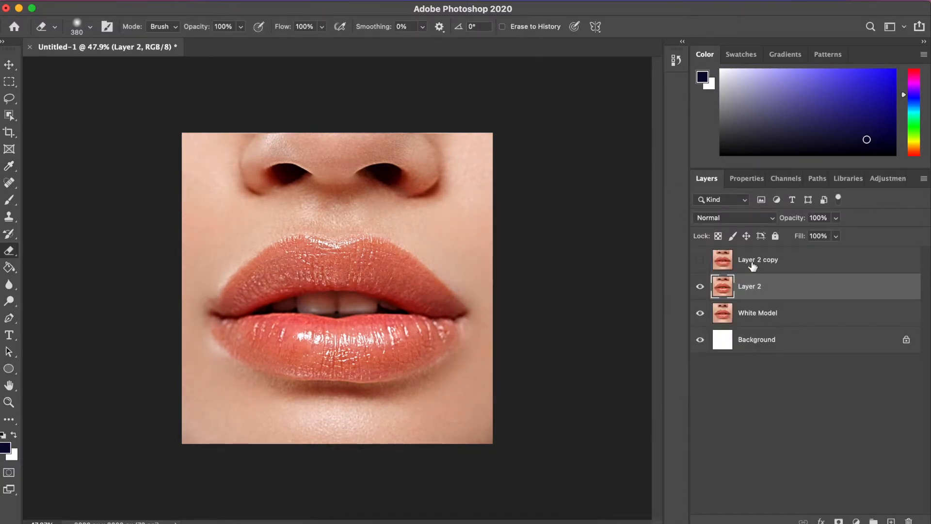
# Show Layer 2 copy and set its blending mode to Multiply
pyautogui.click(740, 265)
pyautogui.click(700, 259)
pyautogui.rightClick(752, 260)
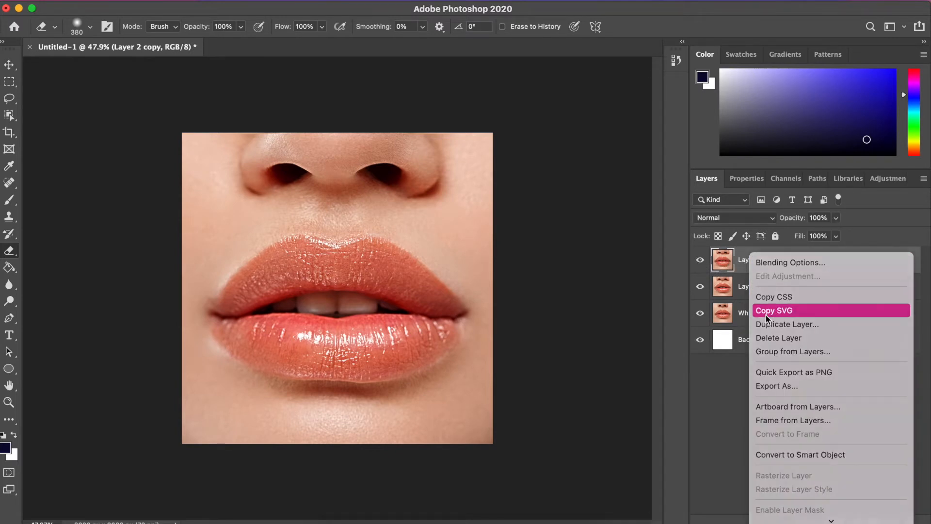
pyautogui.press('Escape')
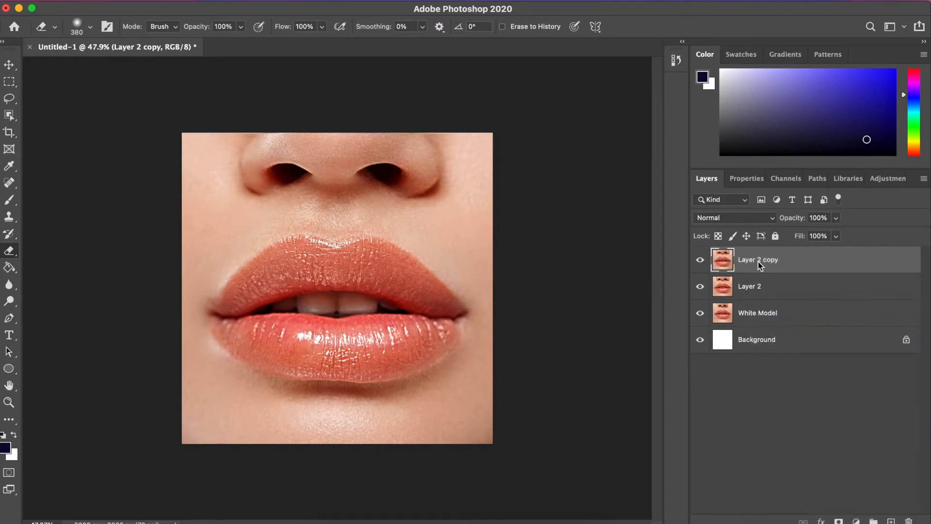
pyautogui.click(751, 226)
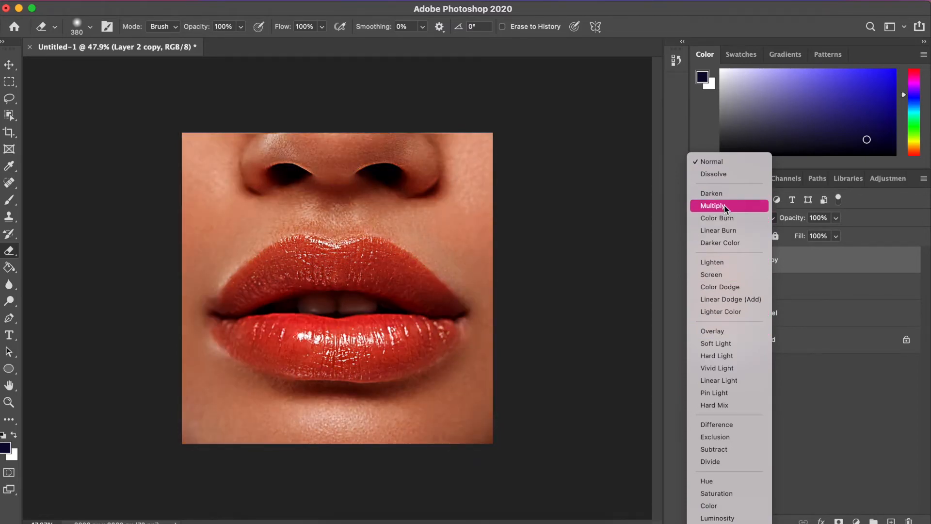
pyautogui.click(726, 209)
# Duplicate Layer 2 copy under the default name and hide the duplicate
pyautogui.rightClick(763, 264)
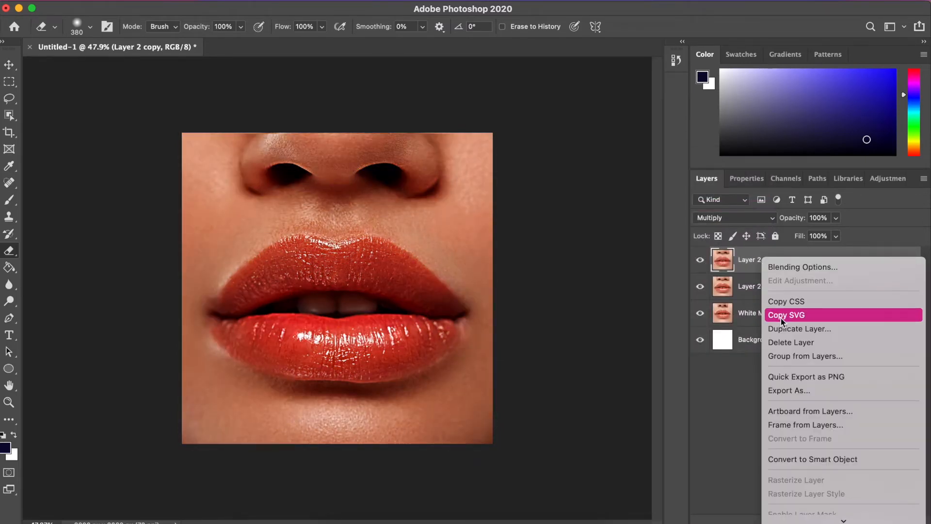
pyautogui.click(781, 331)
pyautogui.press('Return')
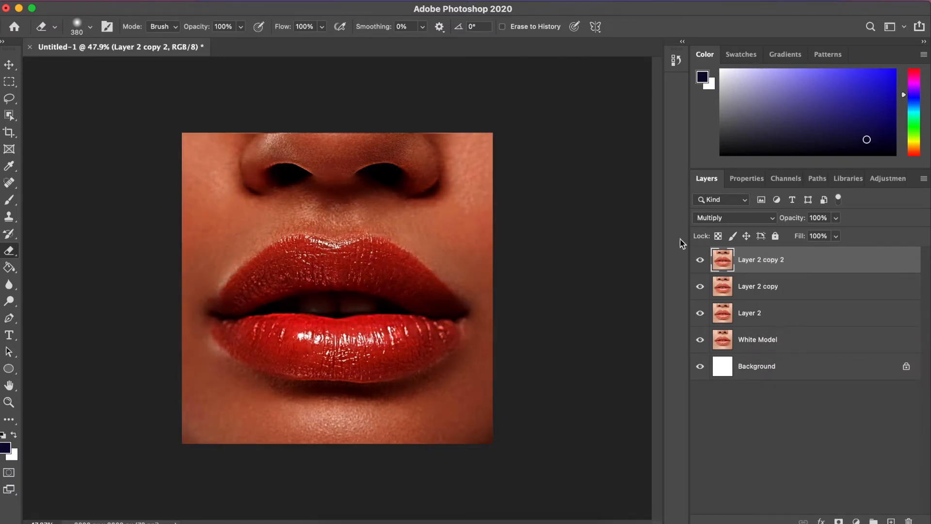
pyautogui.click(702, 258)
# With Layer 2 copy active, select the whole canvas, copy it merged and paste it as a new layer
pyautogui.click(764, 290)
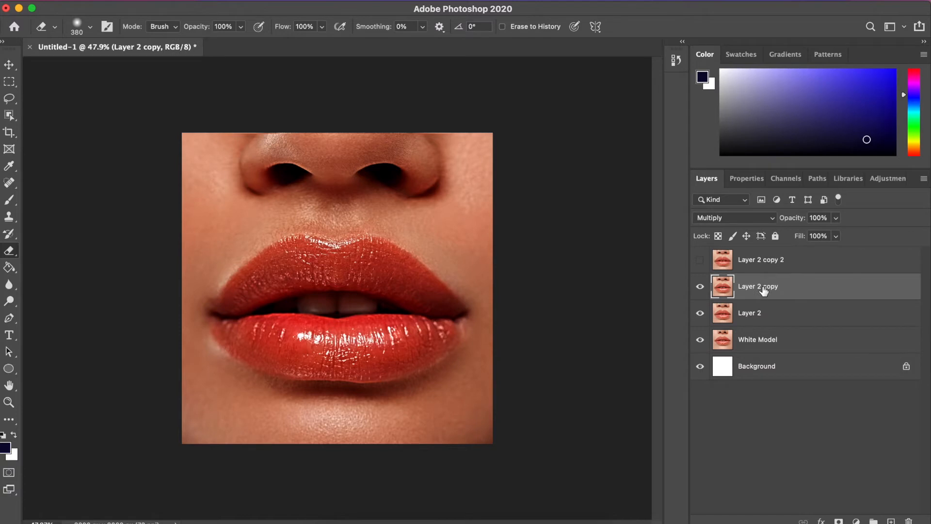
pyautogui.press('m')
pyautogui.moveTo(182, 133); pyautogui.dragTo(308, 245)
pyautogui.moveTo(396, 338); pyautogui.dragTo(522, 472)
pyautogui.click(157, 1)
pyautogui.moveTo(134, 0)
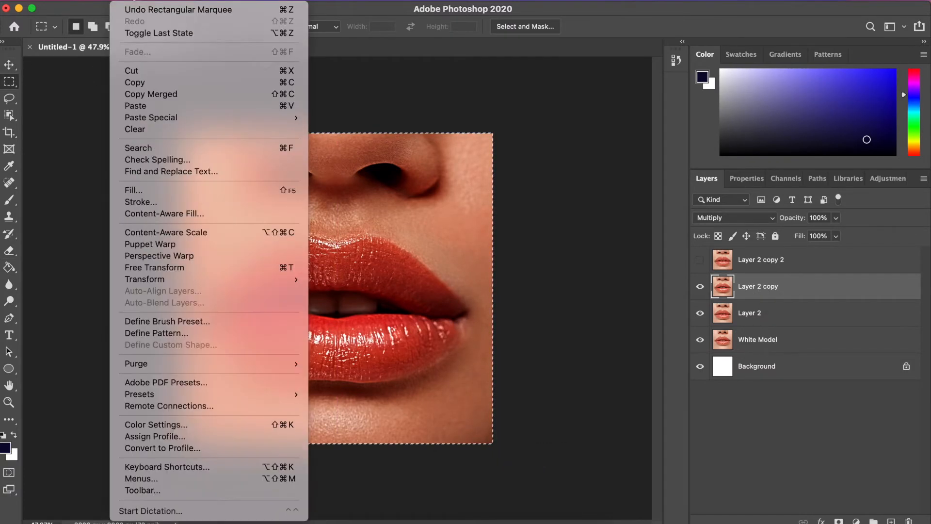
pyautogui.click(168, 85)
pyautogui.press('super+v')
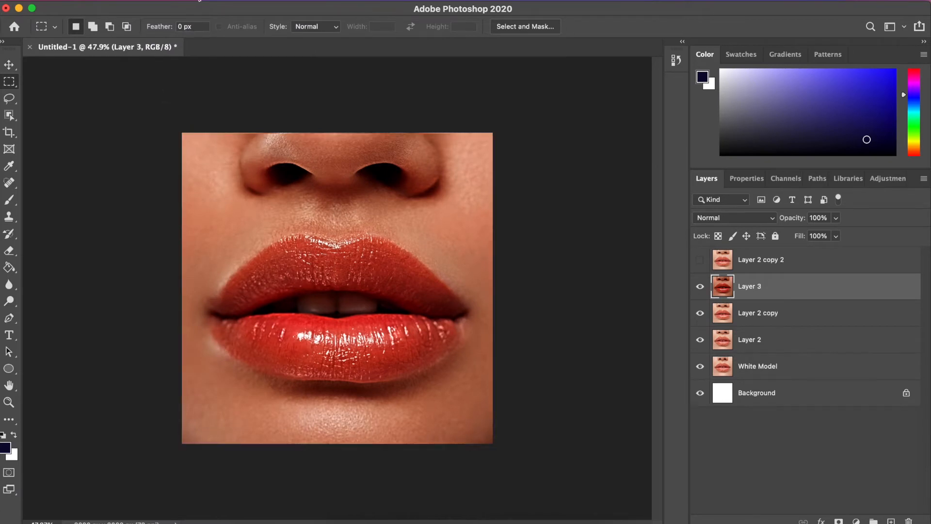
# Apply a Hue/Saturation adjustment to Layer 3 with Hue +1, Saturation -9 and Lightness +3
pyautogui.click(157, 0)
pyautogui.moveTo(228, 28)
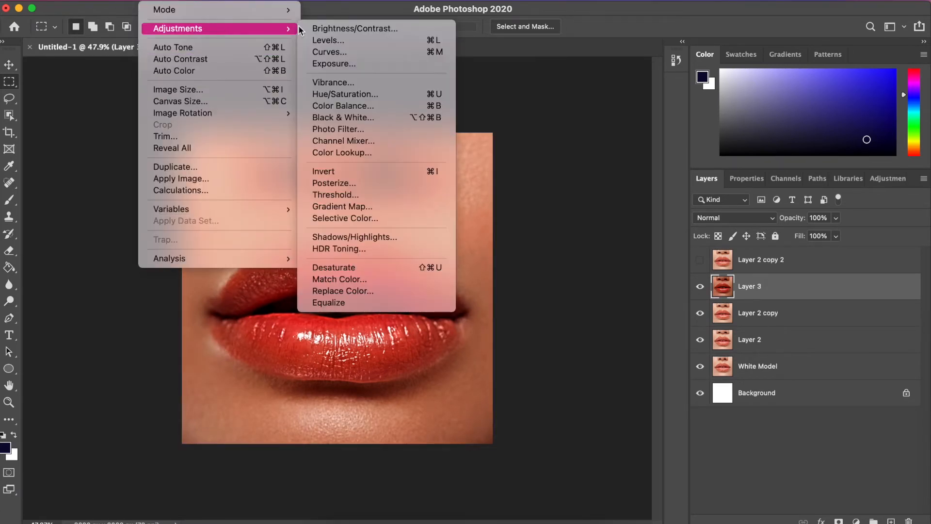
pyautogui.click(352, 95)
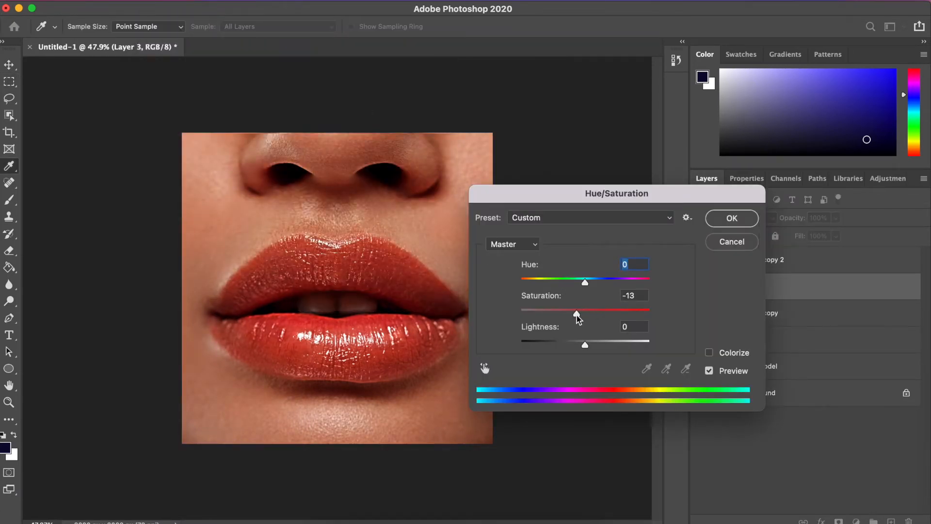
pyautogui.moveTo(578, 315); pyautogui.dragTo(580, 315)
pyautogui.moveTo(586, 282); pyautogui.dragTo(587, 283)
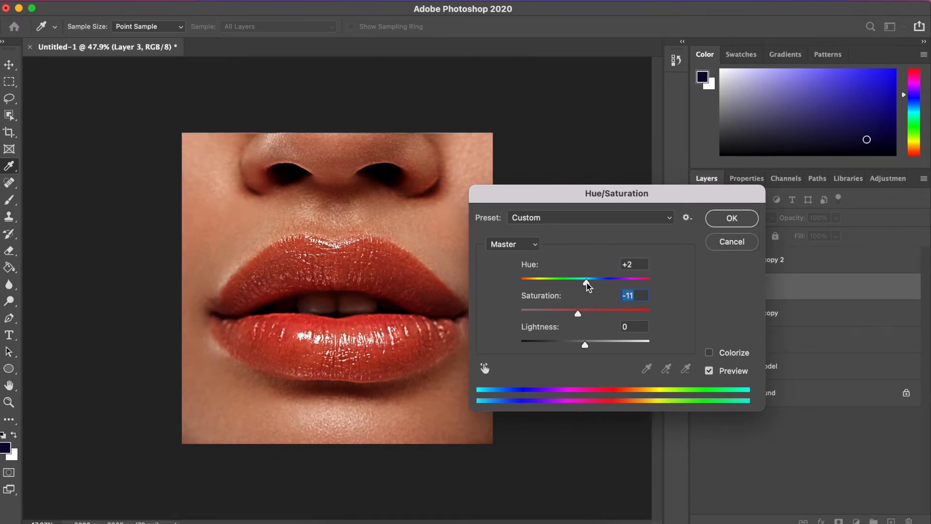
pyautogui.moveTo(580, 314); pyautogui.dragTo(580, 313)
pyautogui.moveTo(585, 345); pyautogui.dragTo(587, 346)
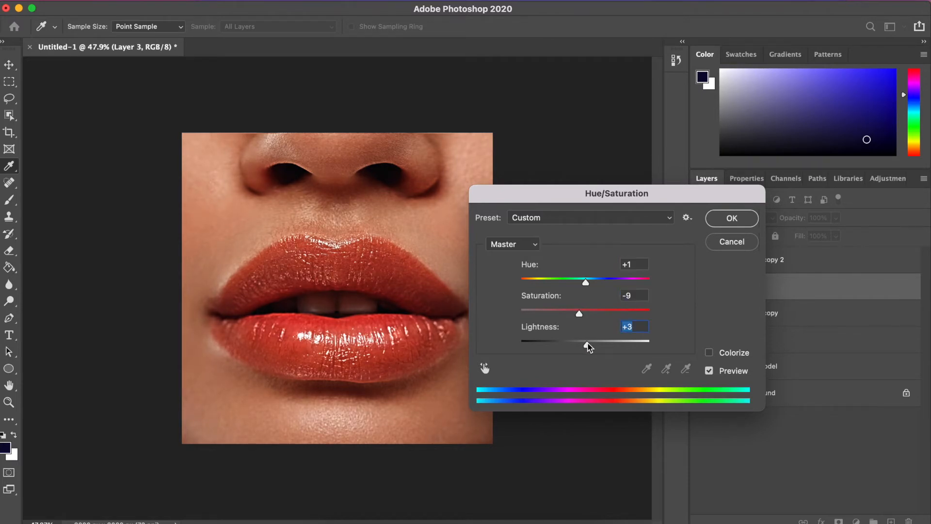
pyautogui.press('Return')
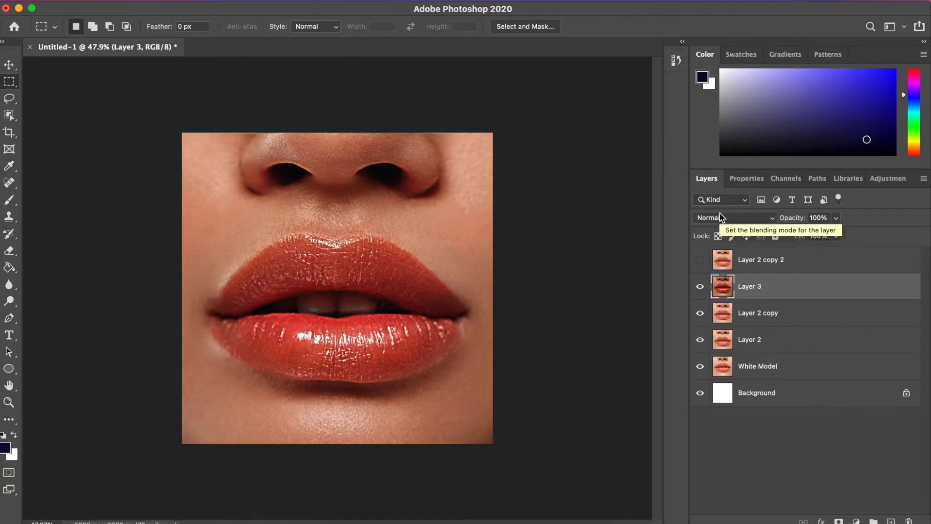
# Duplicate Layer 3 under the default name and set the copy to Multiply at 45% opacity
pyautogui.click(752, 313)
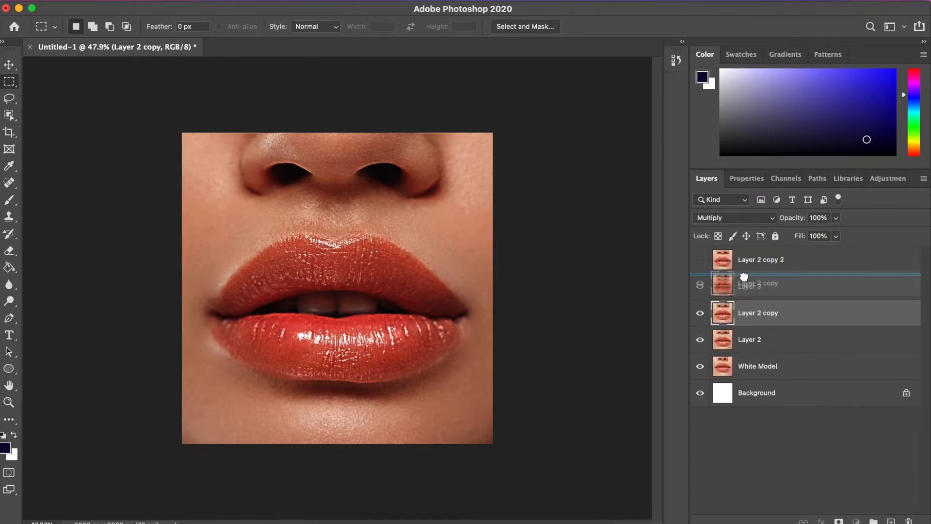
pyautogui.rightClick(748, 295)
pyautogui.click(771, 362)
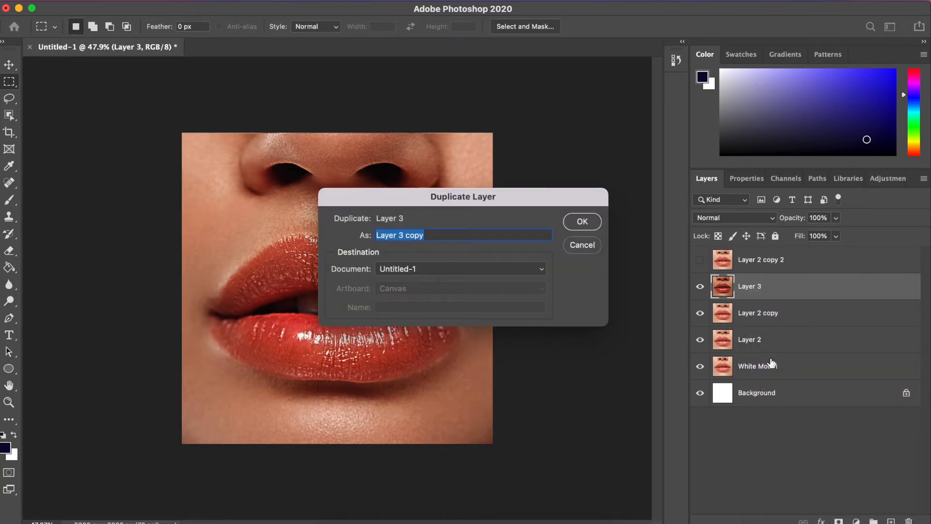
pyautogui.press('Return')
pyautogui.click(751, 224)
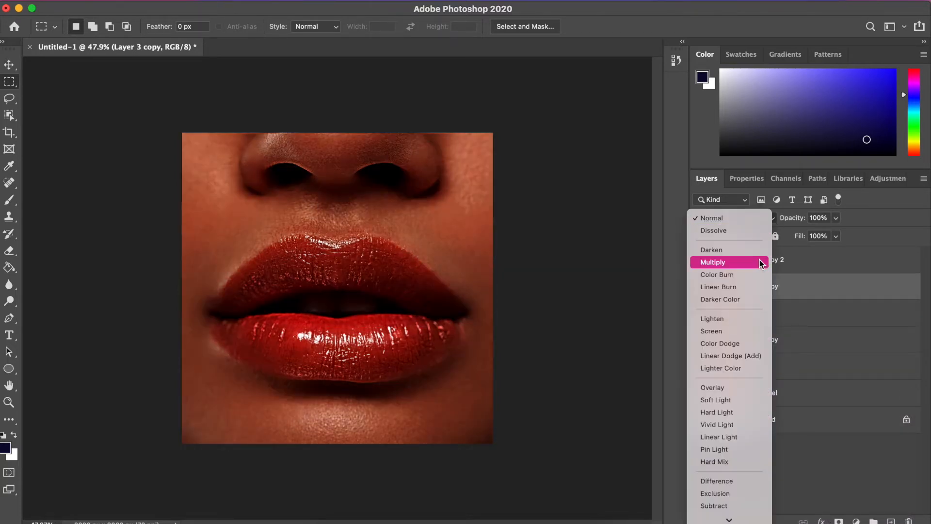
pyautogui.click(762, 262)
pyautogui.click(836, 217)
pyautogui.moveTo(838, 233); pyautogui.dragTo(799, 237)
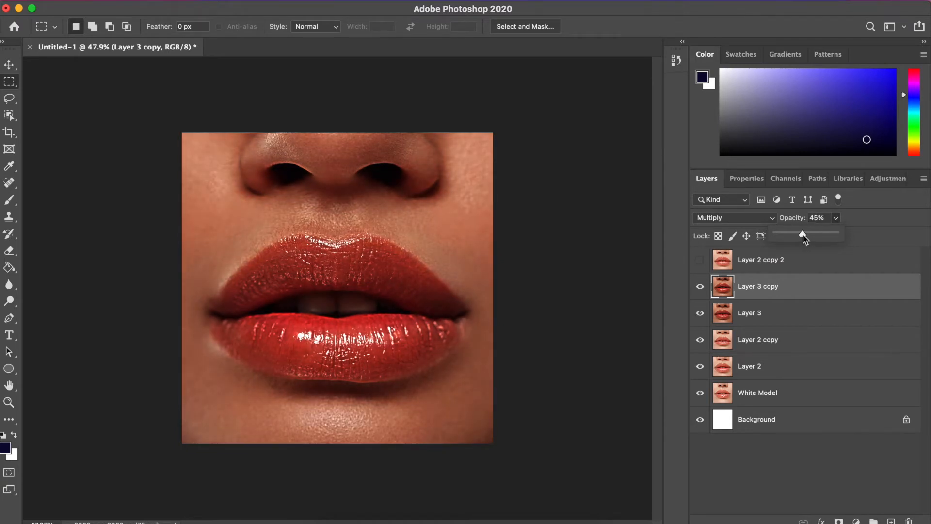
# Hide Layer 2 and White Model, and delete Layer 2 copy
pyautogui.click(762, 313)
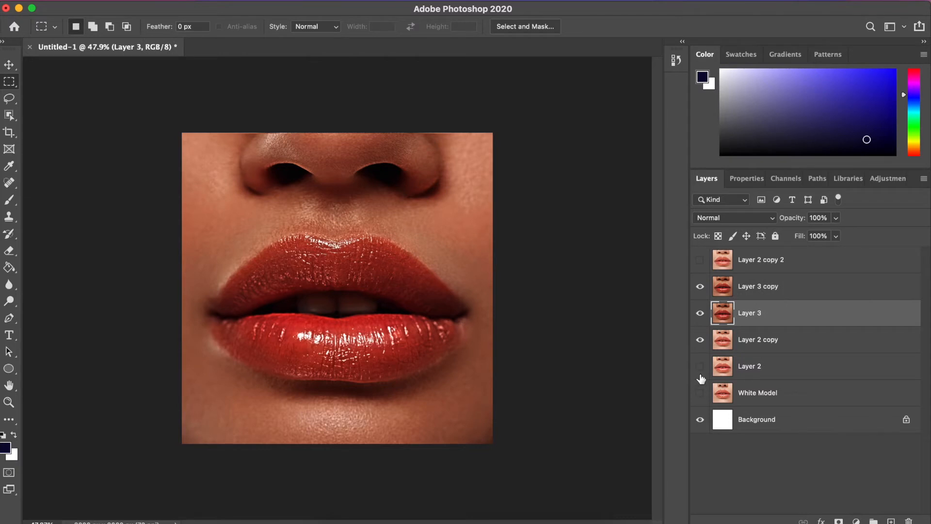
pyautogui.click(736, 336)
pyautogui.press('Delete')
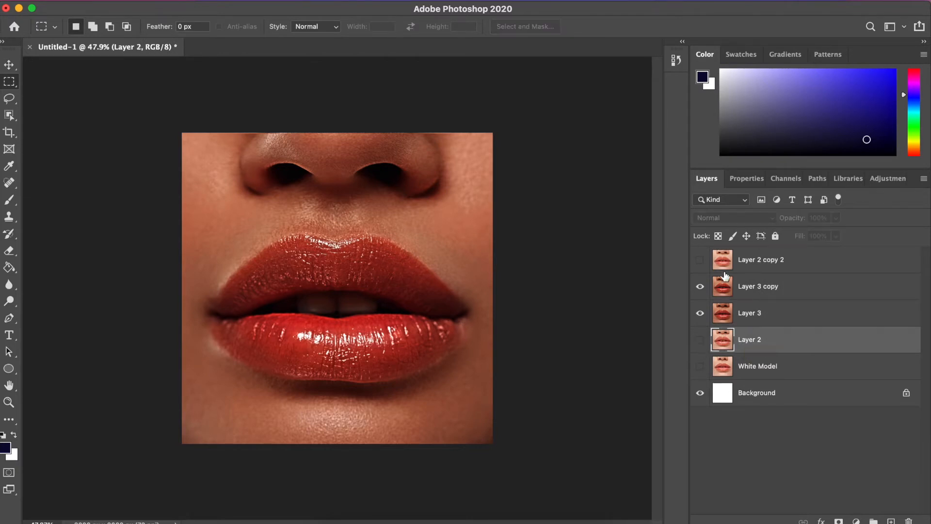
# Hide the Background and combine Layer 3 and Layer 3 copy with Merge Visible
pyautogui.click(703, 393)
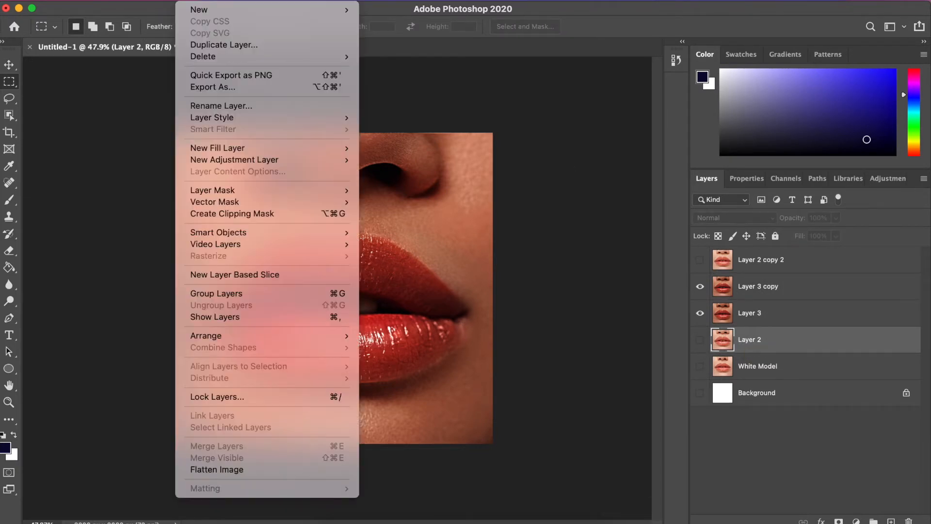
pyautogui.click(747, 286)
pyautogui.click(190, 0)
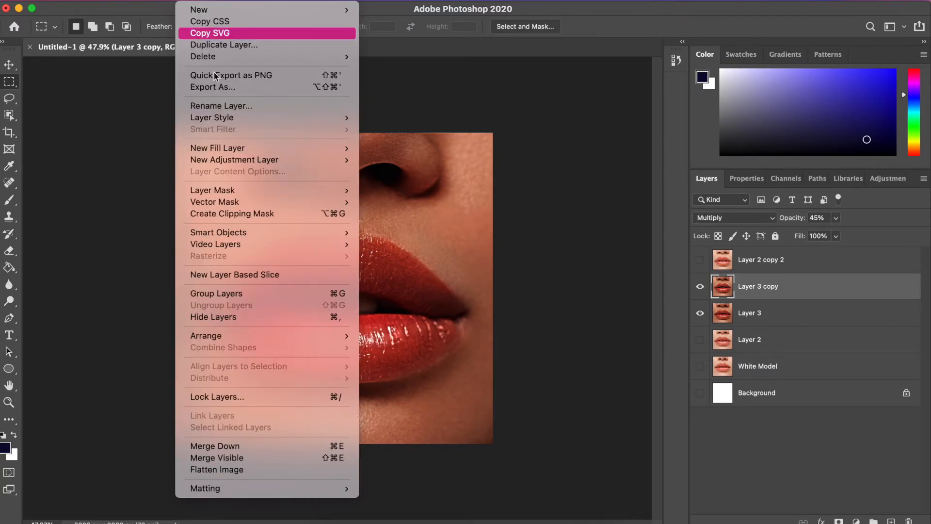
pyautogui.click(242, 459)
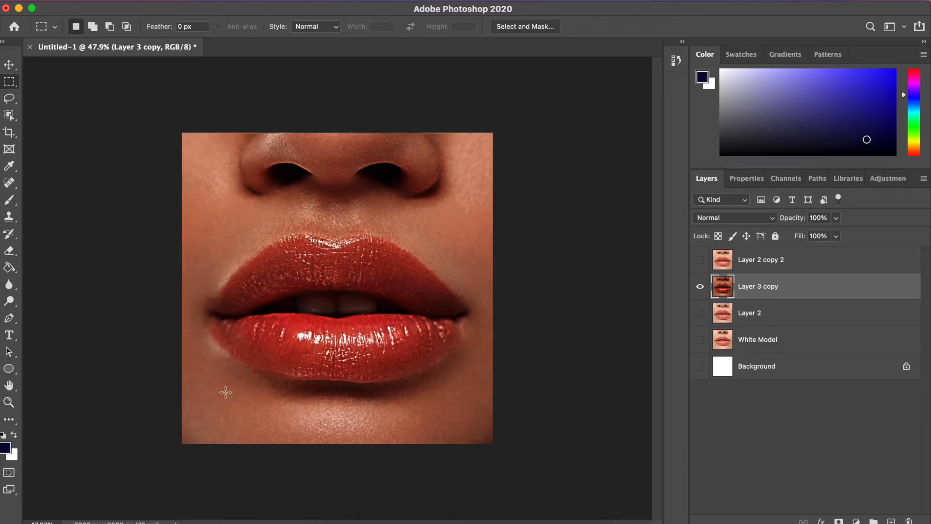
# Show Layer 2 copy 2, set its blending mode to Normal and activate the Eraser tool
pyautogui.click(700, 260)
pyautogui.click(744, 268)
pyautogui.click(735, 218)
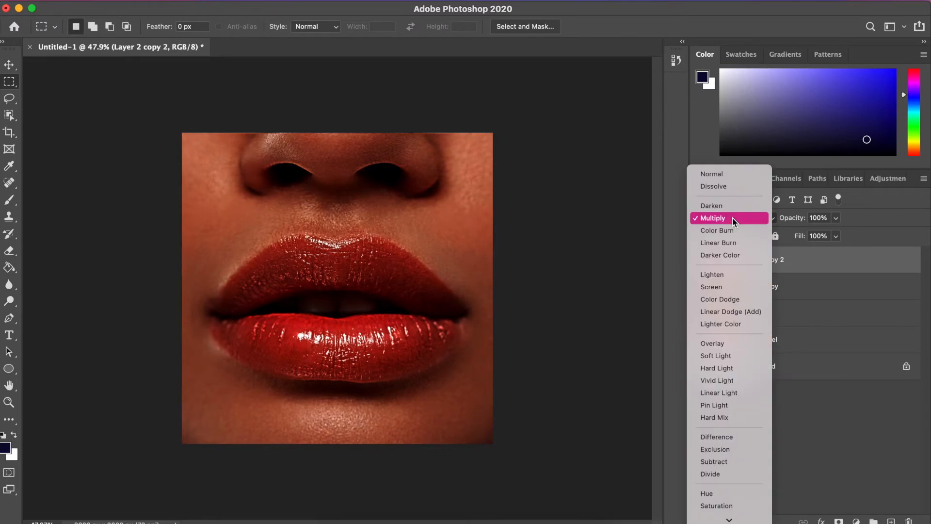
pyautogui.click(728, 175)
pyautogui.click(16, 251)
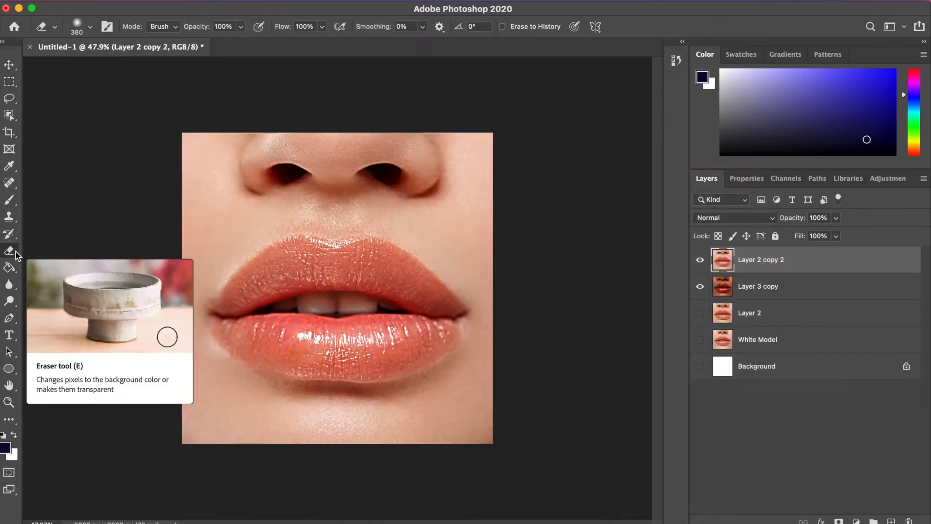
pyautogui.rightClick(16, 251)
pyautogui.click(90, 28)
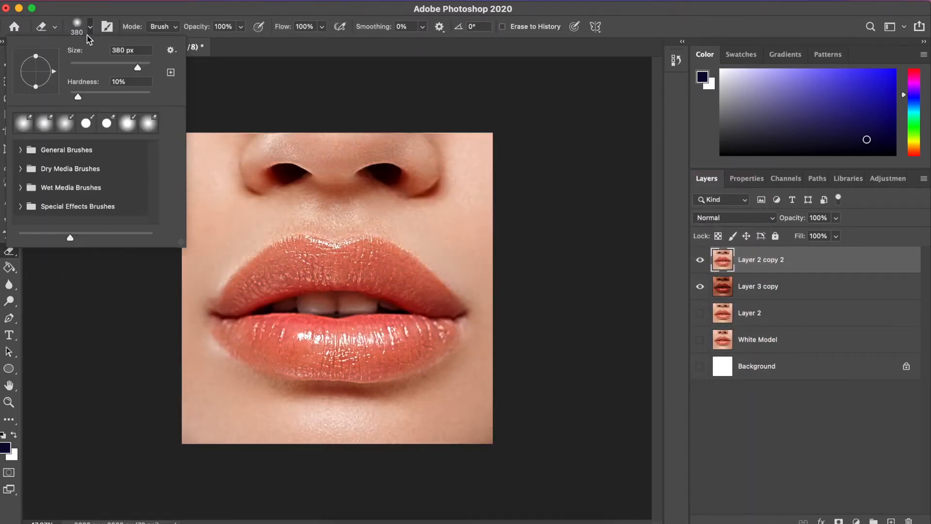
pyautogui.moveTo(79, 99); pyautogui.dragTo(144, 104)
pyautogui.moveTo(187, 358); pyautogui.dragTo(210, 378)
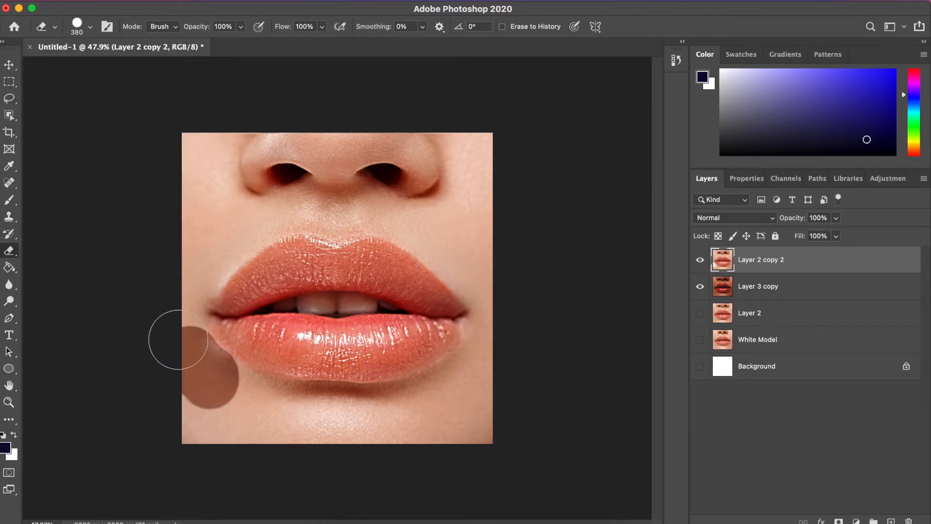
pyautogui.press('super+z')
# Set the eraser hardness to 100% and erase the chin, cheeks, nose and skin around the lips on Layer 2 copy 2
pyautogui.click(90, 26)
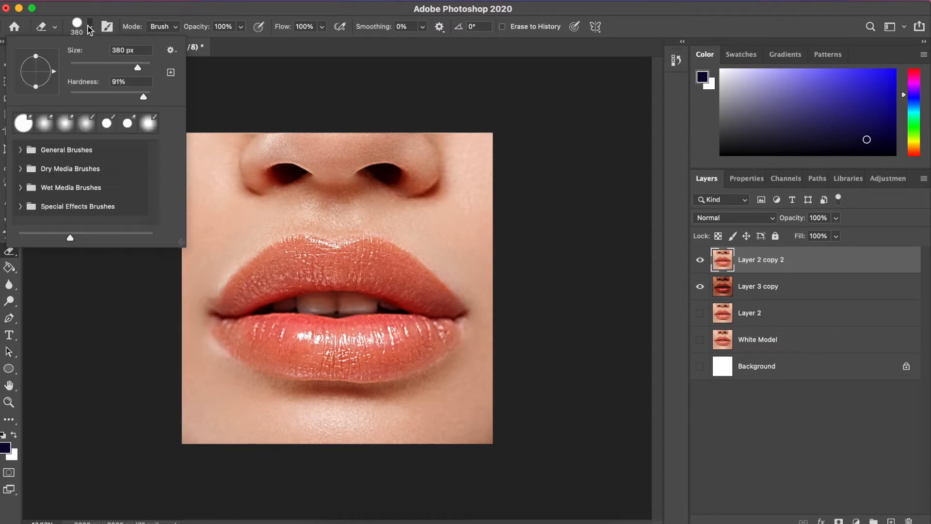
pyautogui.moveTo(150, 96); pyautogui.dragTo(155, 98)
pyautogui.moveTo(397, 411)
pyautogui.mouseDown()
pyautogui.moveTo(208, 411)
pyautogui.moveTo(451, 432)
pyautogui.moveTo(166, 426)
pyautogui.mouseUp()
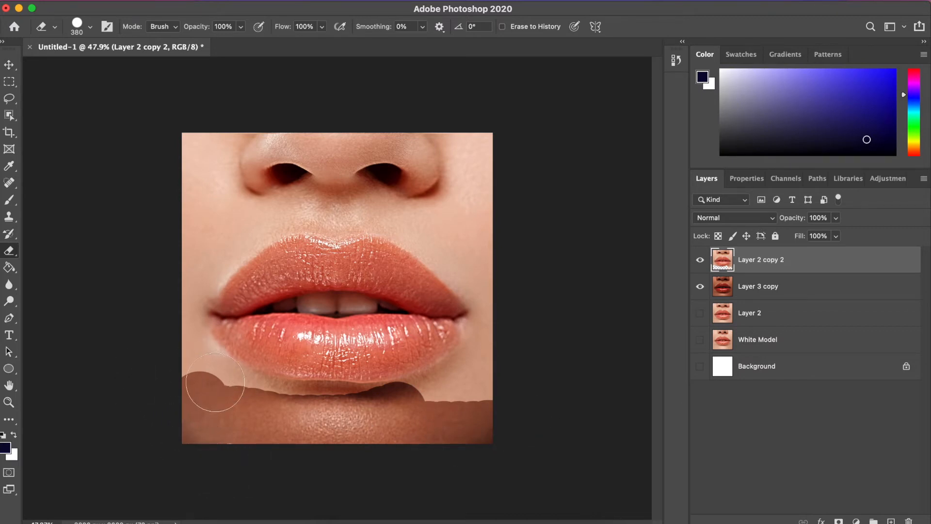
pyautogui.moveTo(215, 385)
pyautogui.mouseDown()
pyautogui.moveTo(284, 411)
pyautogui.moveTo(359, 421)
pyautogui.mouseUp()
pyautogui.moveTo(443, 413)
pyautogui.mouseDown()
pyautogui.moveTo(500, 365)
pyautogui.moveTo(500, 304)
pyautogui.moveTo(478, 225)
pyautogui.moveTo(370, 106)
pyautogui.moveTo(430, 154)
pyautogui.moveTo(284, 146)
pyautogui.moveTo(230, 163)
pyautogui.moveTo(368, 176)
pyautogui.moveTo(444, 194)
pyautogui.moveTo(493, 131)
pyautogui.mouseUp()
pyautogui.moveTo(177, 222)
pyautogui.mouseDown()
pyautogui.moveTo(228, 203)
pyautogui.moveTo(209, 246)
pyautogui.moveTo(281, 203)
pyautogui.moveTo(313, 196)
pyautogui.moveTo(333, 200)
pyautogui.moveTo(338, 212)
pyautogui.mouseUp()
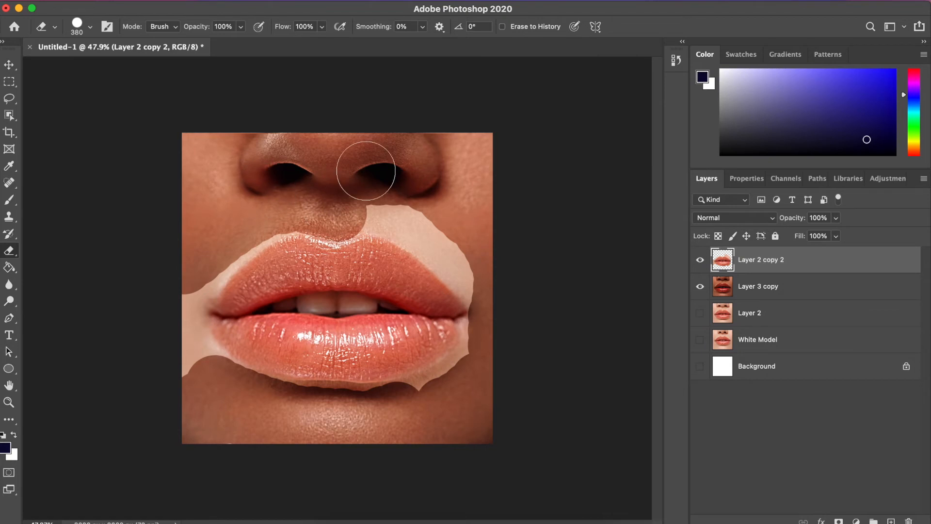
pyautogui.moveTo(347, 197); pyautogui.dragTo(400, 196)
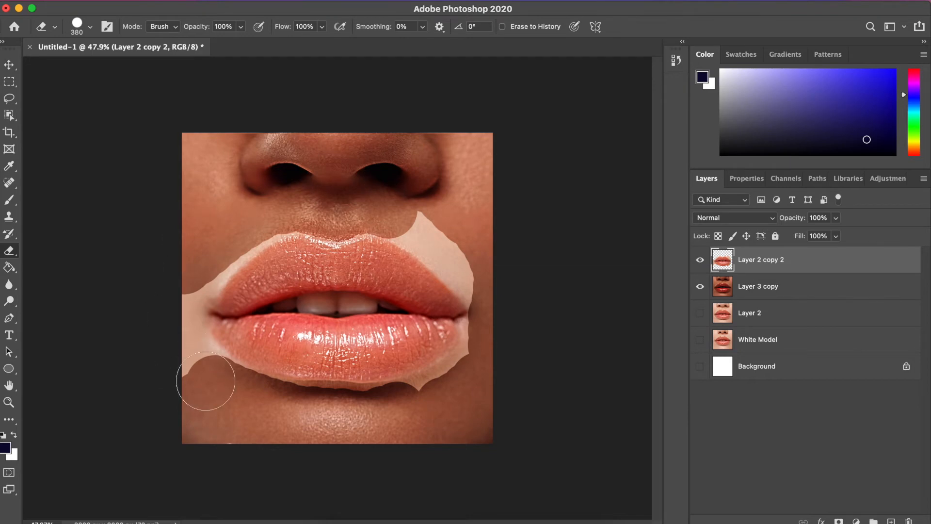
# Try erasing above the upper lip's right side at 92% hardness, and undo those and the preceding eraser strokes there
pyautogui.click(90, 28)
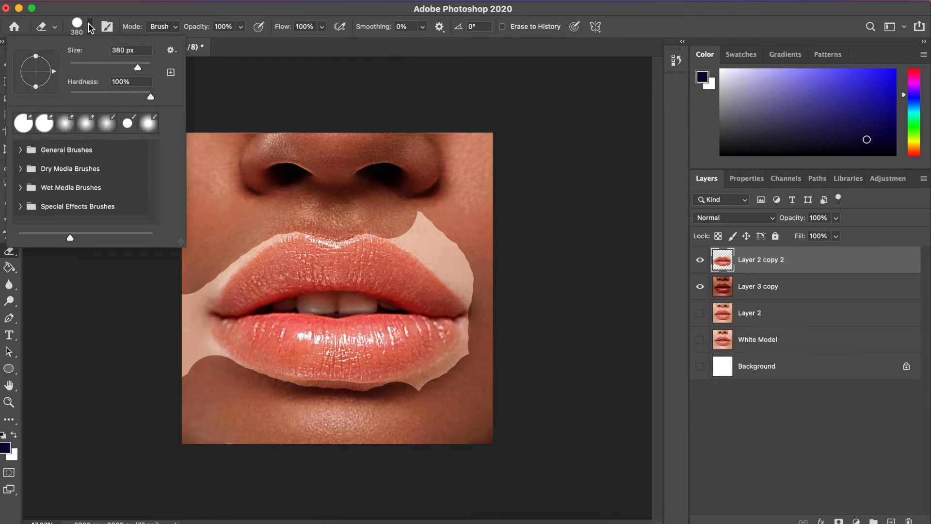
pyautogui.moveTo(143, 91); pyautogui.dragTo(139, 92)
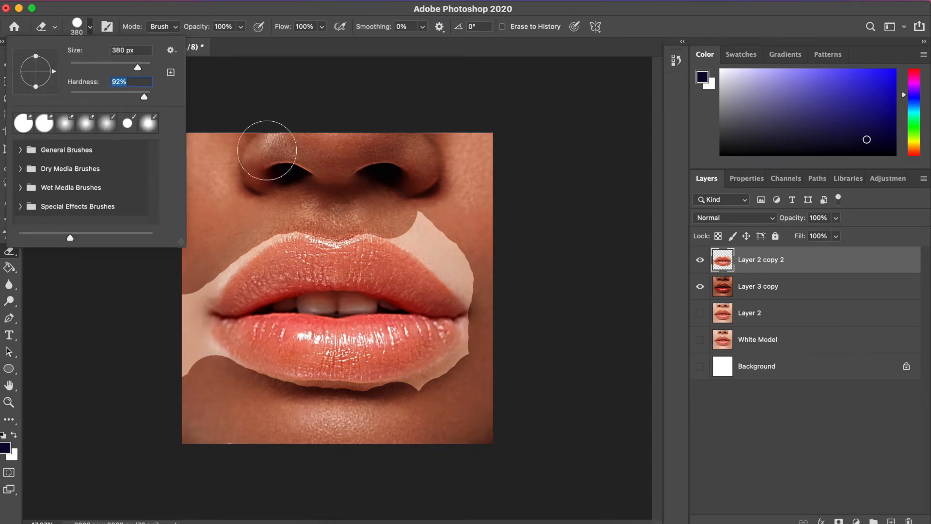
pyautogui.click(401, 214)
pyautogui.click(384, 209)
pyautogui.click(363, 209)
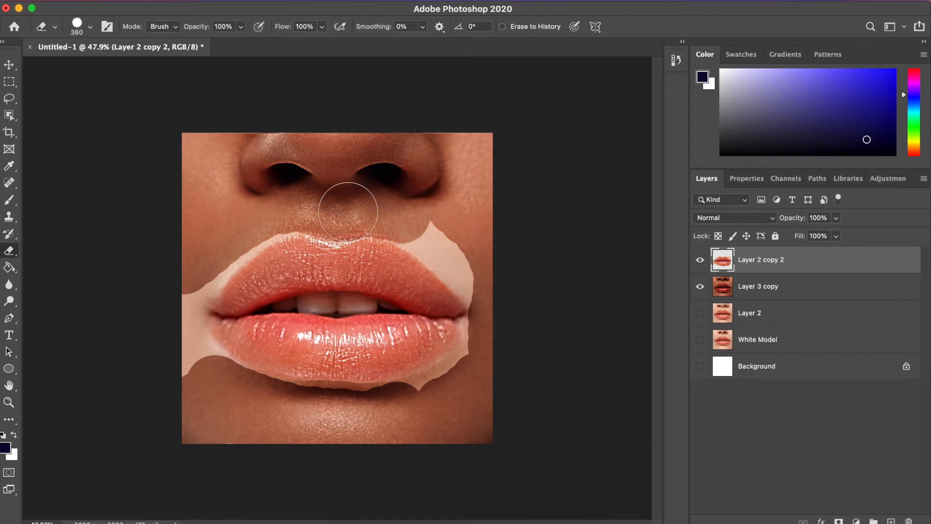
pyautogui.press('super+z')
pyautogui.press('super+z')
pyautogui.press('super+z')
pyautogui.press('super+z')
pyautogui.press('super+z')
pyautogui.press('super+z')
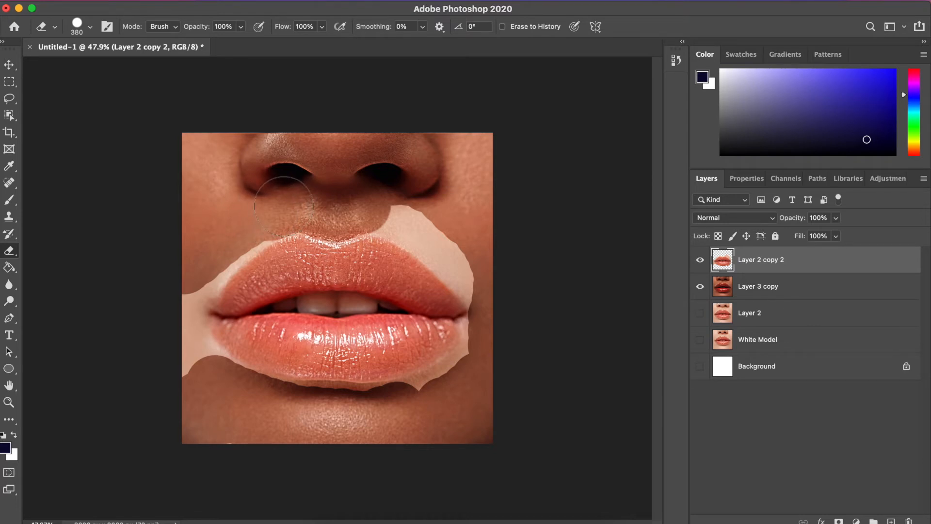
# Try to erase the pale skin above the left mouth corner with the 92% hardness eraser
pyautogui.moveTo(183, 272); pyautogui.dragTo(186, 289)
pyautogui.click(189, 287)
pyautogui.press('super+z')
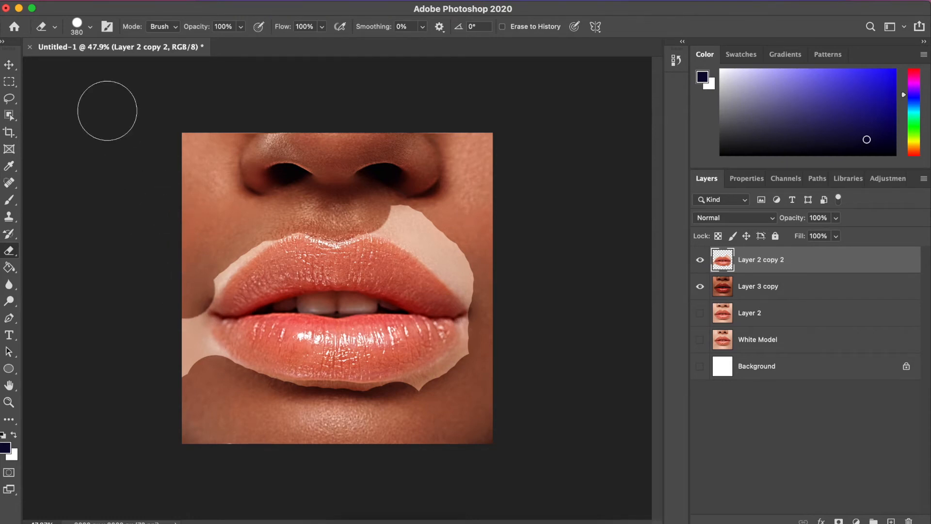
pyautogui.press('super+z')
# Try to erase the pale skin beside the left mouth corner with the eraser hardness lowered to 65%
pyautogui.click(54, 27)
pyautogui.click(90, 26)
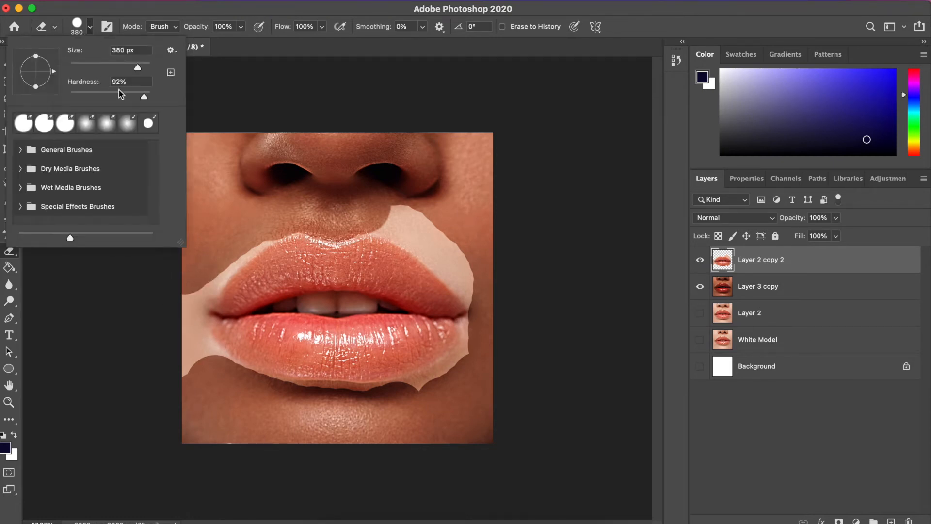
pyautogui.moveTo(183, 311)
pyautogui.mouseDown()
pyautogui.moveTo(167, 294)
pyautogui.moveTo(186, 298)
pyautogui.moveTo(195, 283)
pyautogui.moveTo(157, 296)
pyautogui.moveTo(169, 339)
pyautogui.mouseUp()
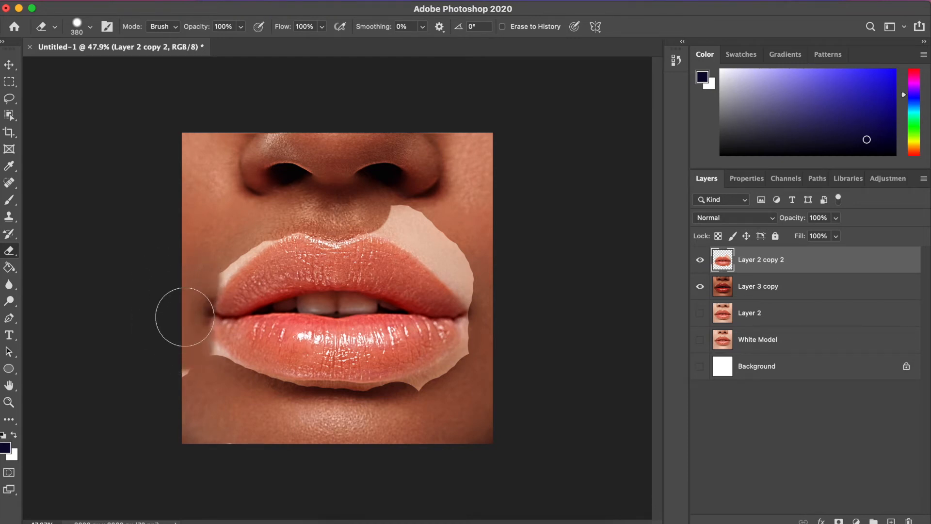
pyautogui.press('super+z')
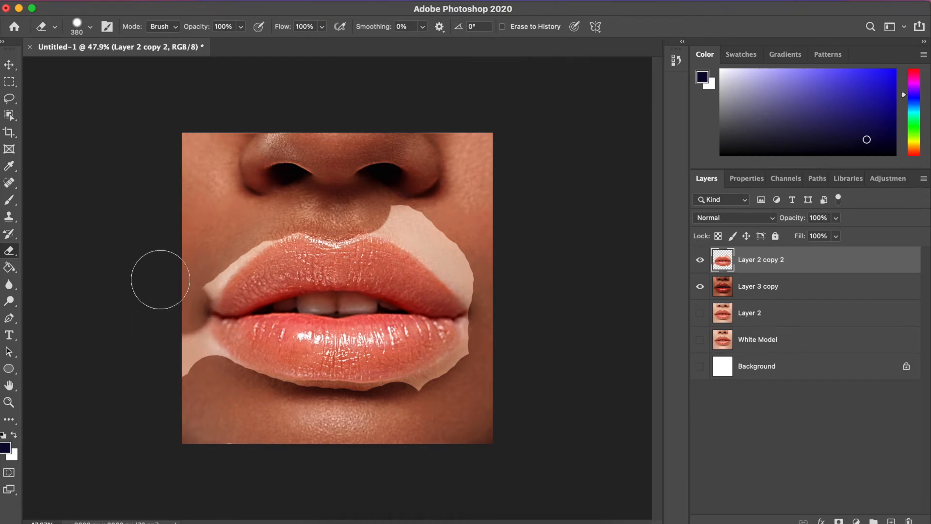
pyautogui.press('super+z')
# Set the eraser size to 428 px with a softer edge and erase the pale skin beside the mouth corners
pyautogui.click(90, 27)
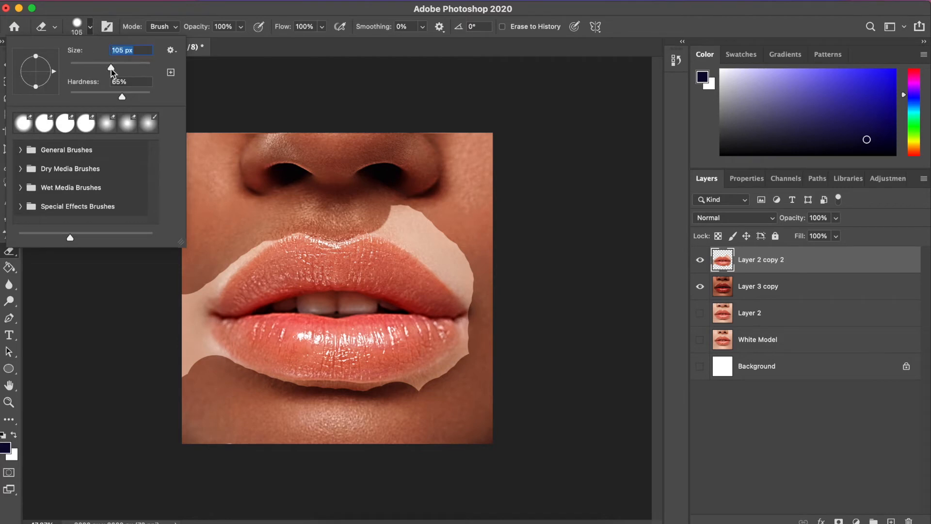
pyautogui.press('Return')
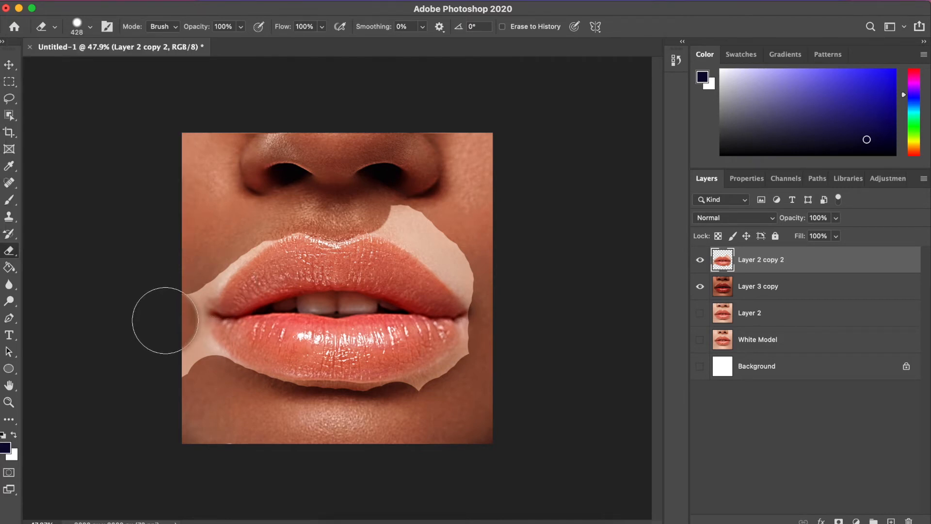
pyautogui.press('super+z')
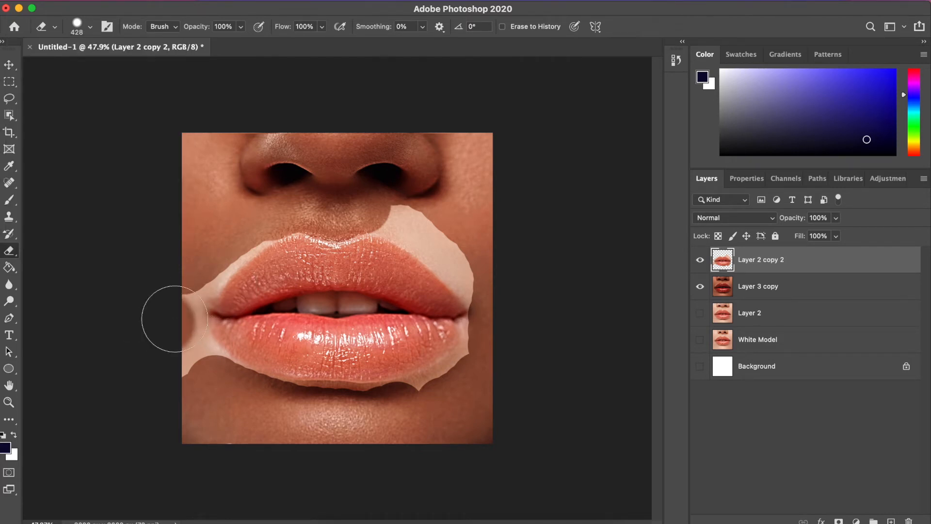
pyautogui.click(89, 27)
pyautogui.moveTo(173, 319); pyautogui.dragTo(187, 309)
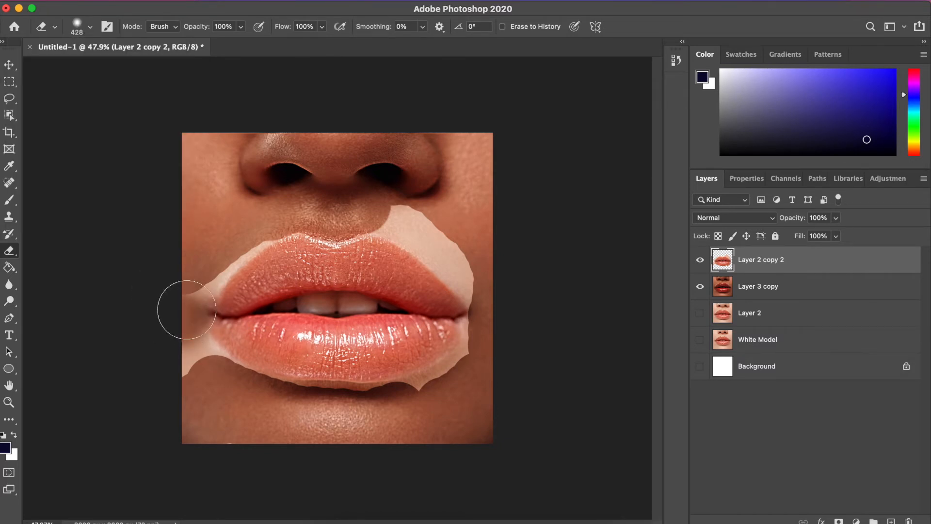
pyautogui.press('super+z')
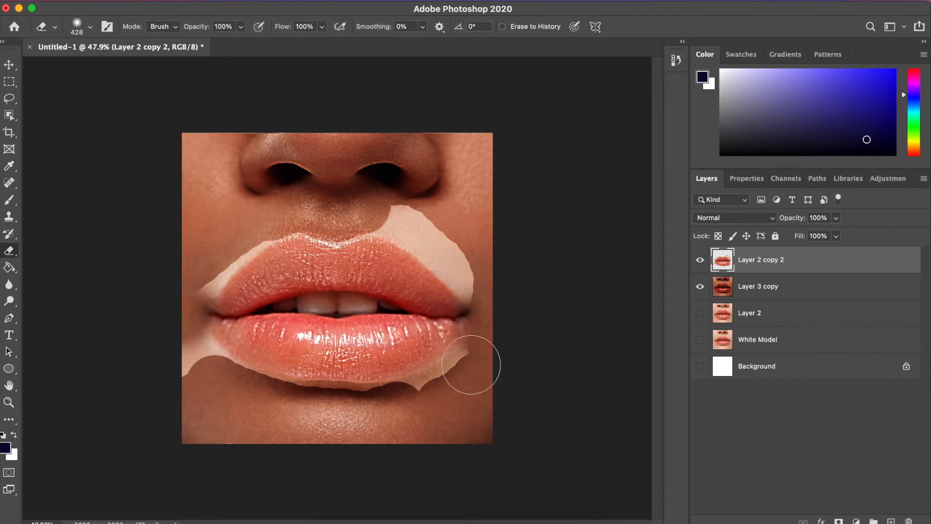
# Try erasing the pale skin above the upper lip's right side with the eraser hardness at 91%
pyautogui.click(88, 32)
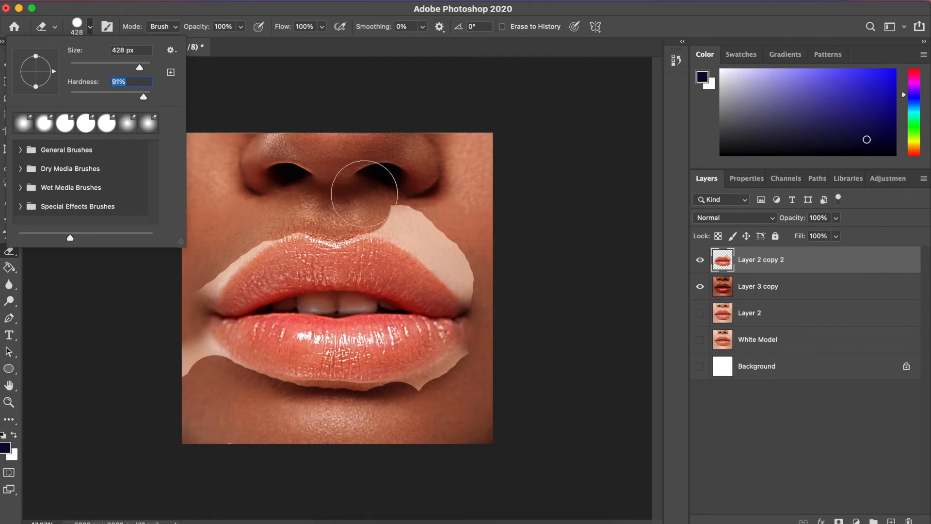
pyautogui.click(377, 197)
pyautogui.click(387, 205)
pyautogui.click(405, 211)
pyautogui.click(418, 217)
pyautogui.press('super+z')
pyautogui.press('super+z')
pyautogui.press('super+z')
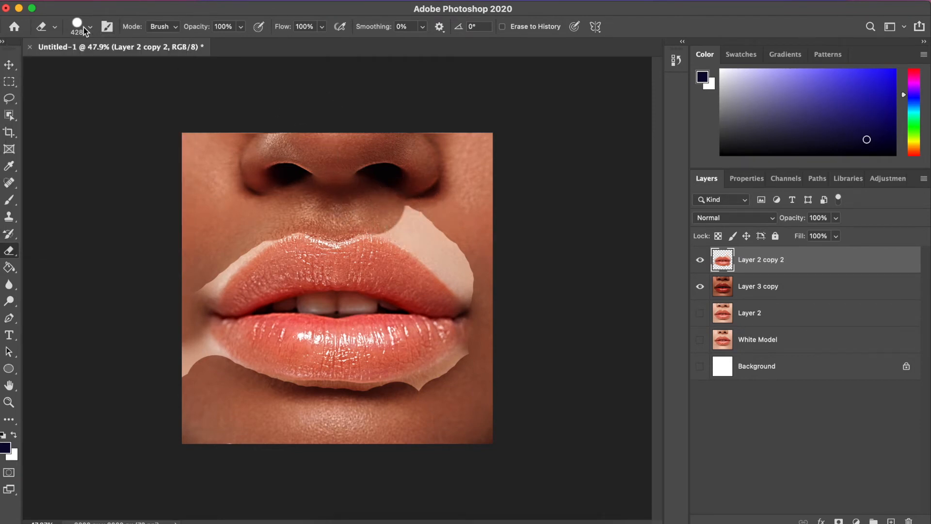
# Set the eraser hardness to 84% and erase the pale skin along the right side of the upper and lower lips
pyautogui.click(89, 31)
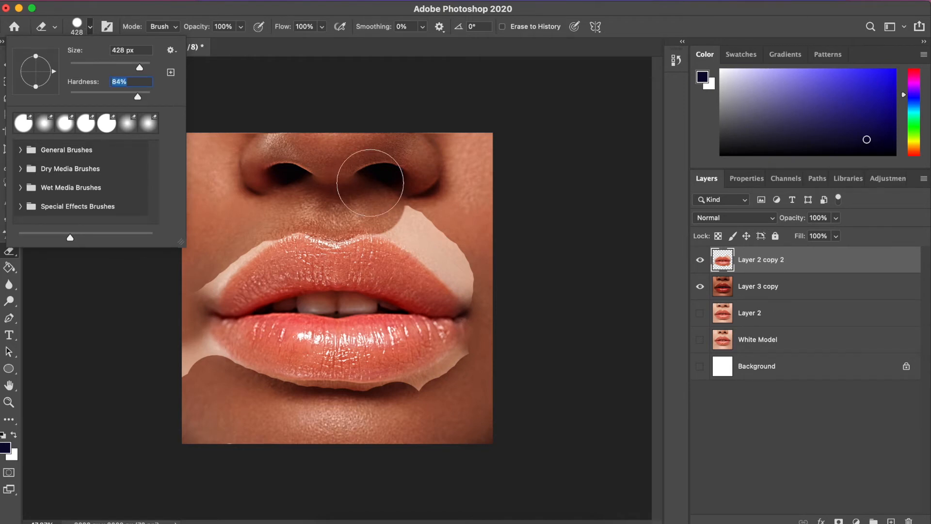
pyautogui.click(403, 206)
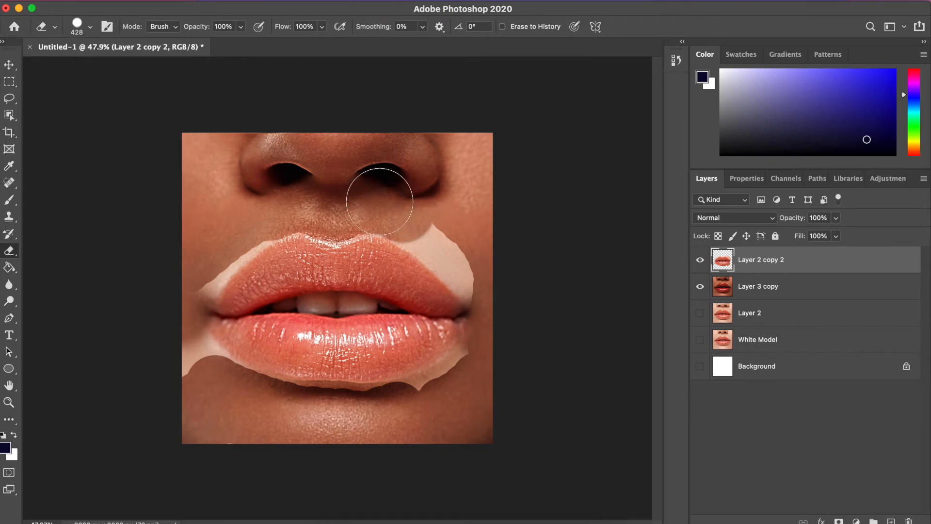
pyautogui.click(408, 206)
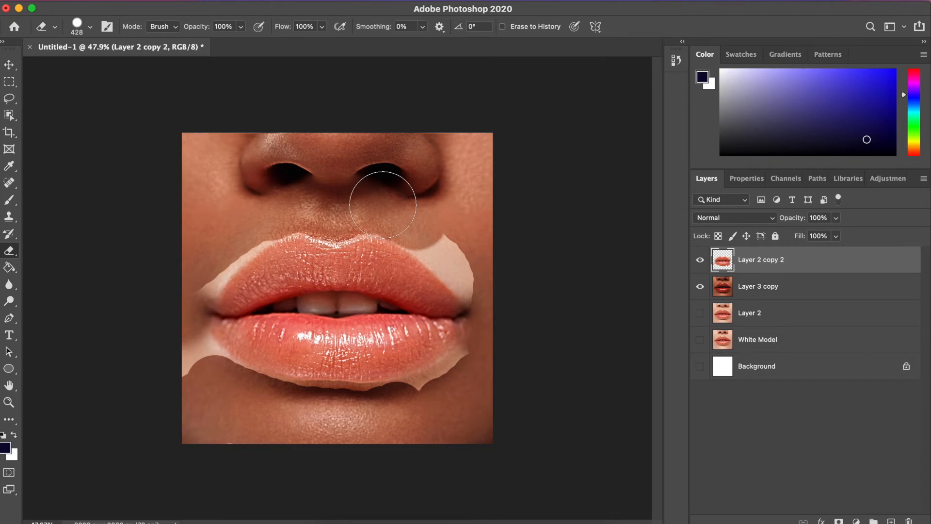
pyautogui.click(435, 231)
pyautogui.moveTo(436, 231); pyautogui.dragTo(473, 270)
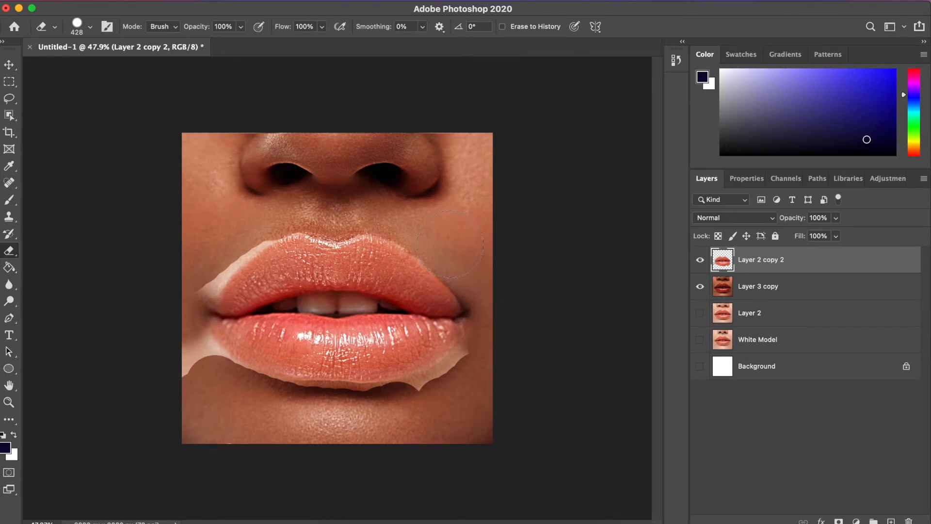
pyautogui.moveTo(474, 357)
pyautogui.mouseDown()
pyautogui.moveTo(486, 374)
pyautogui.moveTo(418, 408)
pyautogui.moveTo(440, 396)
pyautogui.mouseUp()
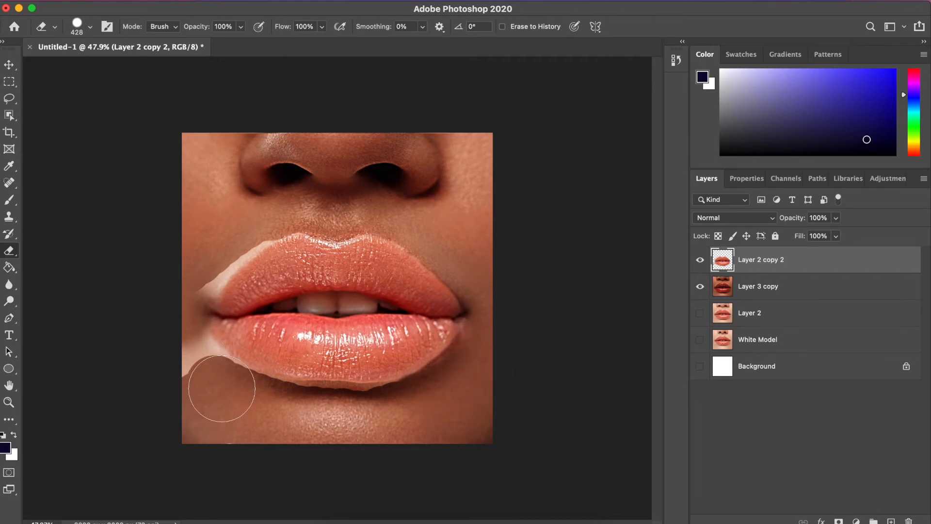
# Set the eraser hardness to 59% and erase the remaining pale skin under the lower lip and along the lips' left side
pyautogui.click(91, 27)
pyautogui.click(116, 94)
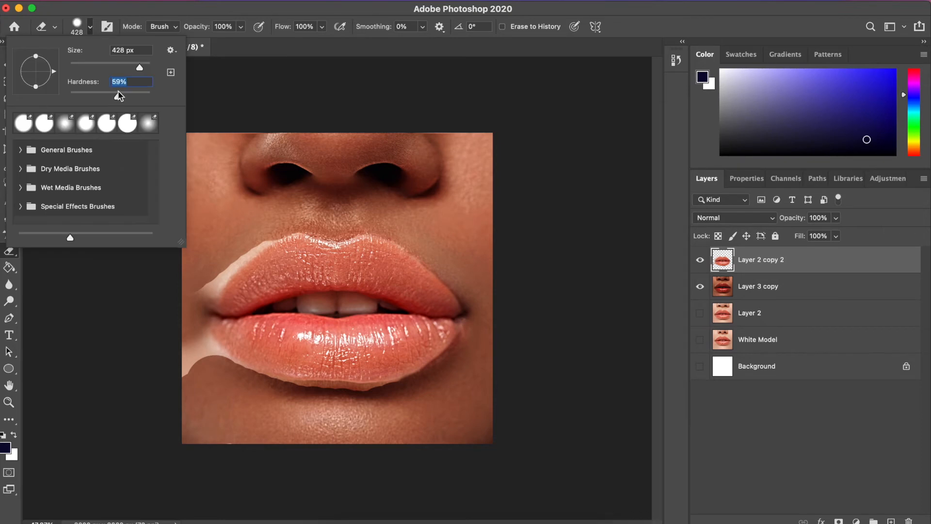
pyautogui.click(462, 378)
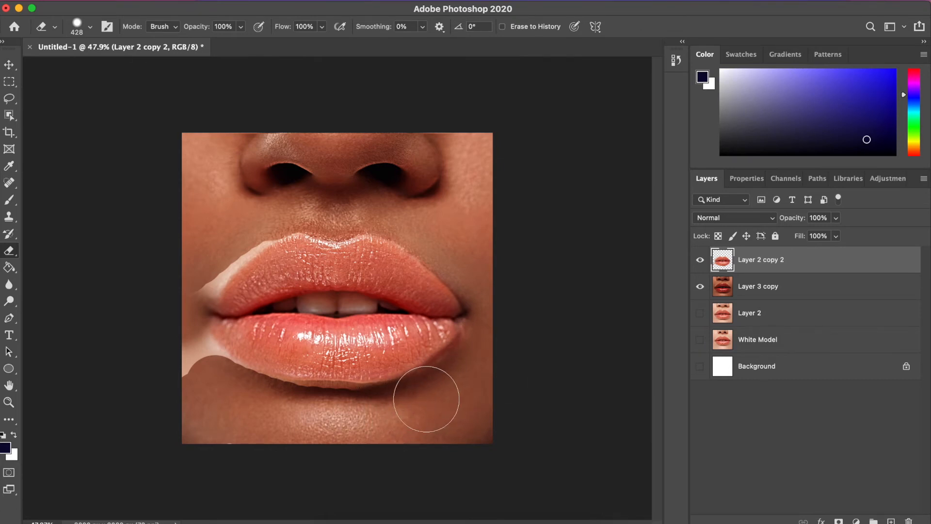
pyautogui.moveTo(223, 391); pyautogui.dragTo(191, 364)
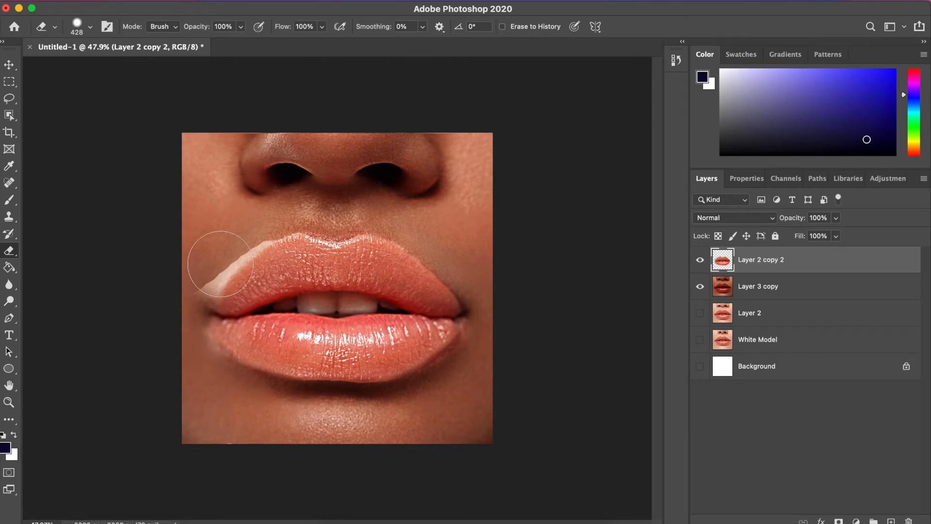
pyautogui.moveTo(187, 270); pyautogui.dragTo(215, 248)
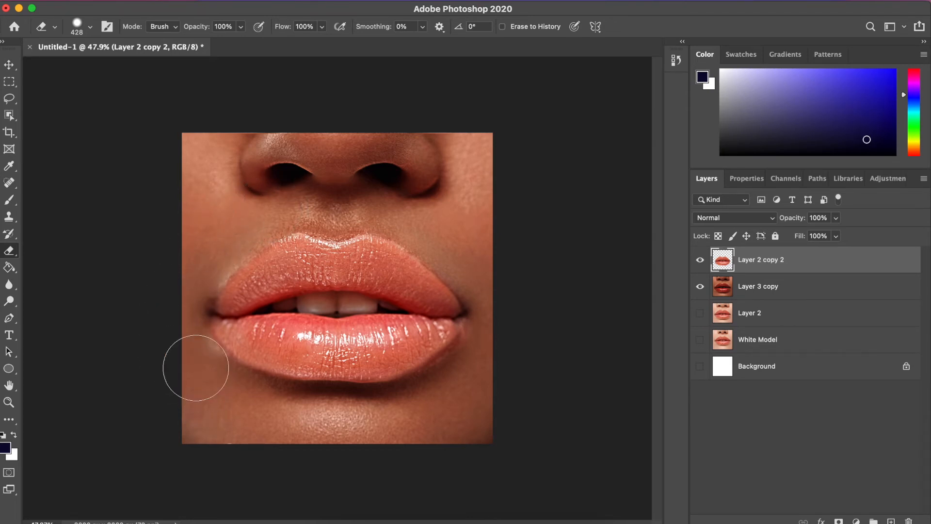
# Clean up the lower lip's left edge with a harder eraser and set Layer 2 copy 2's opacity to 90%
pyautogui.click(54, 27)
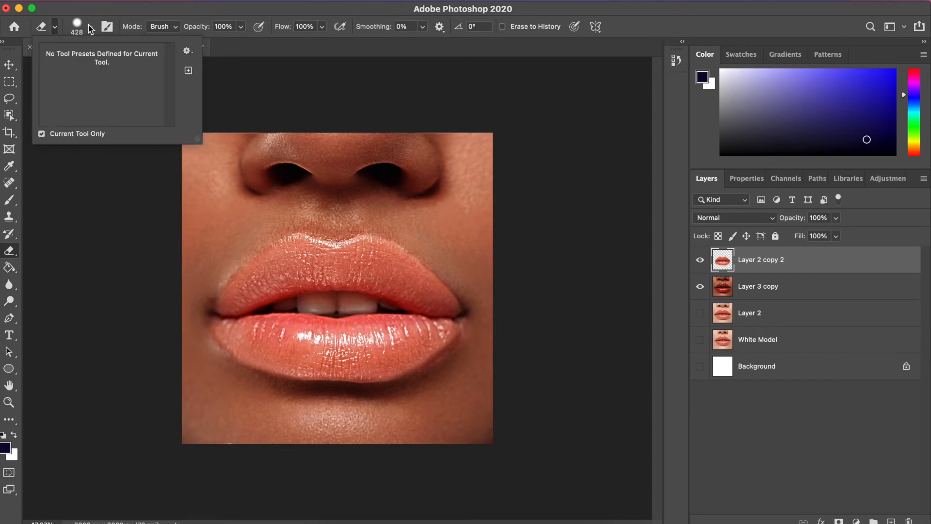
pyautogui.click(90, 28)
pyautogui.moveTo(138, 93); pyautogui.dragTo(139, 93)
pyautogui.click(196, 372)
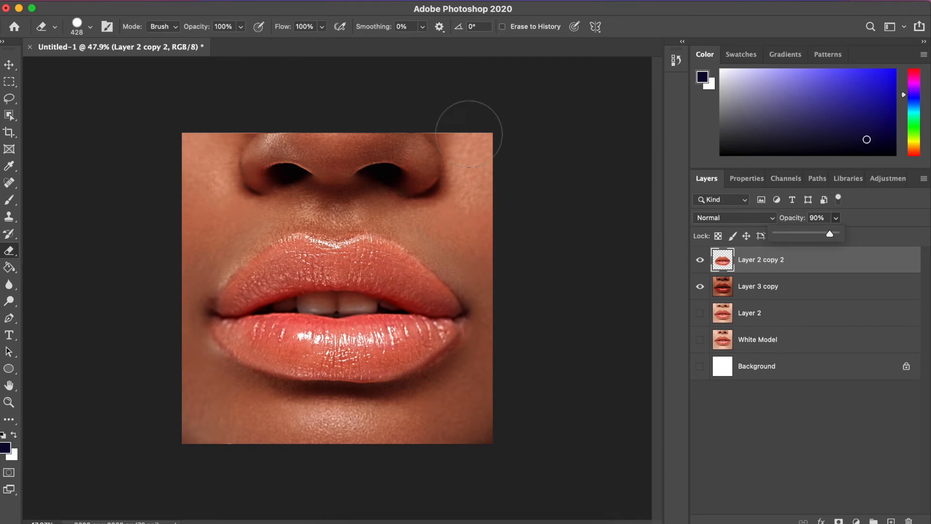
# Duplicate Layer 2 copy 2, hide the duplicate and make Layer 2 copy 2 the active layer again
pyautogui.click(761, 260)
pyautogui.rightClick(761, 261)
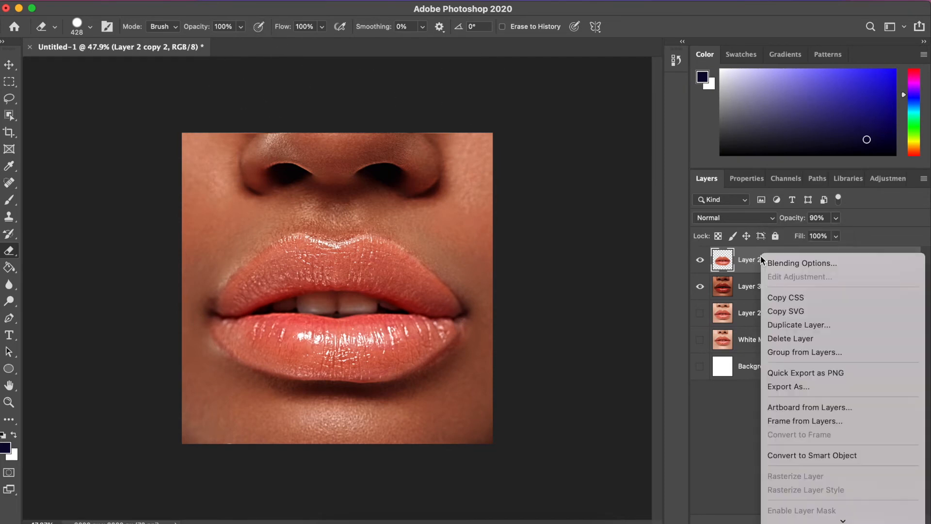
pyautogui.click(791, 322)
pyautogui.press('Return')
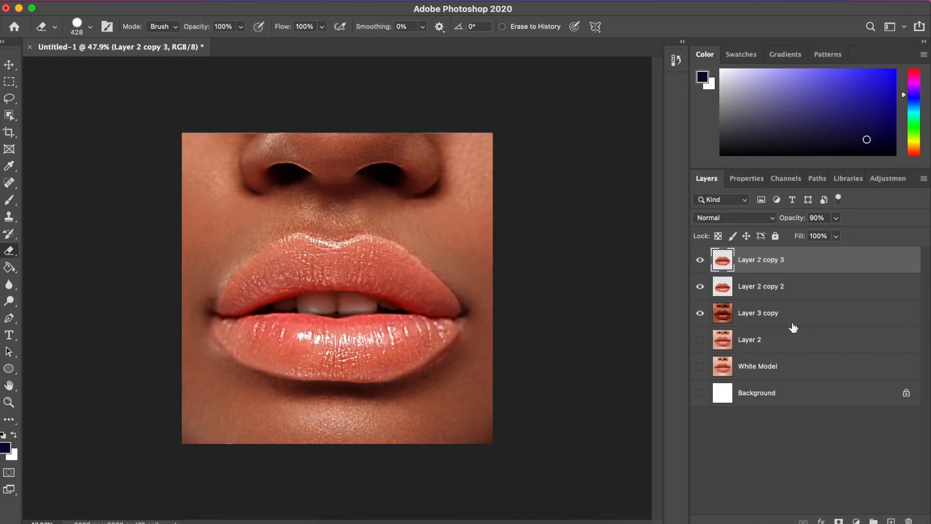
pyautogui.click(700, 260)
pyautogui.click(749, 296)
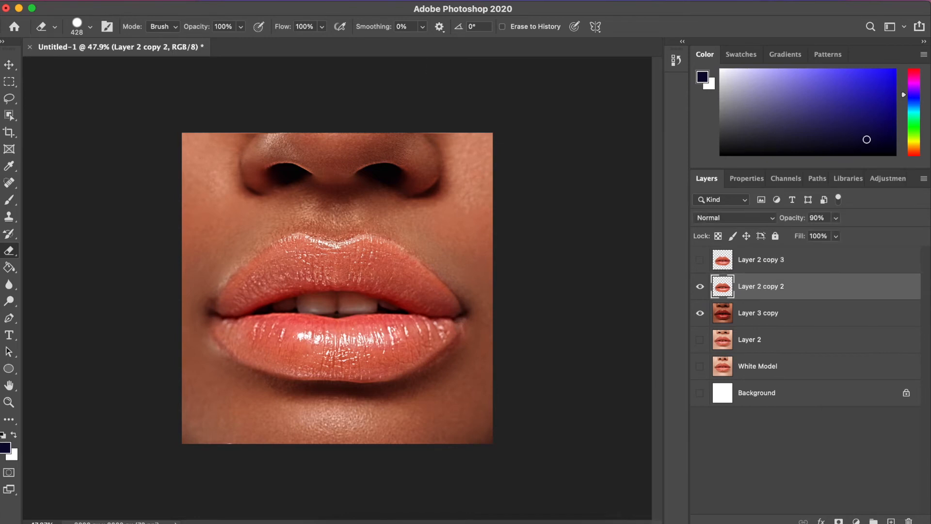
# Apply Hue/Saturation to Layer 2 copy 2 with Saturation -11 and Lightness +10
pyautogui.click(150, 0)
pyautogui.moveTo(185, 28)
pyautogui.click(350, 95)
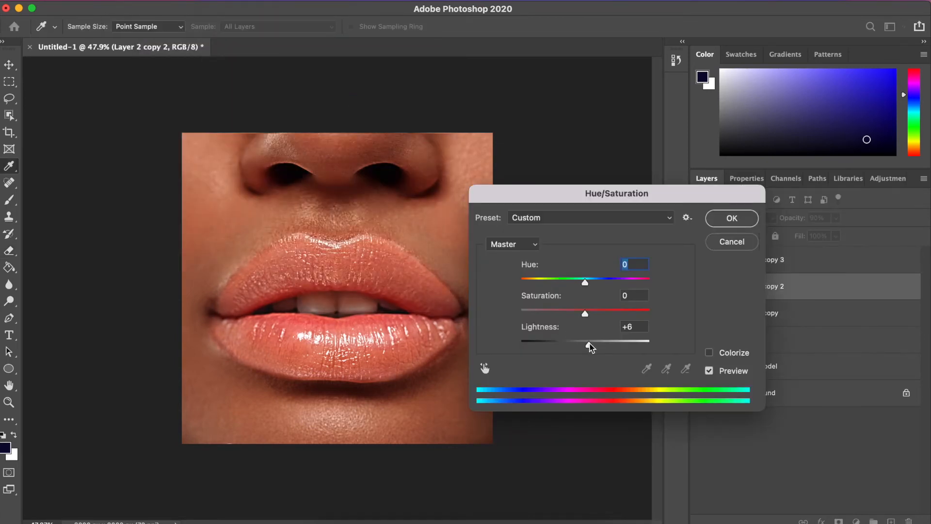
pyautogui.moveTo(591, 346); pyautogui.dragTo(590, 347)
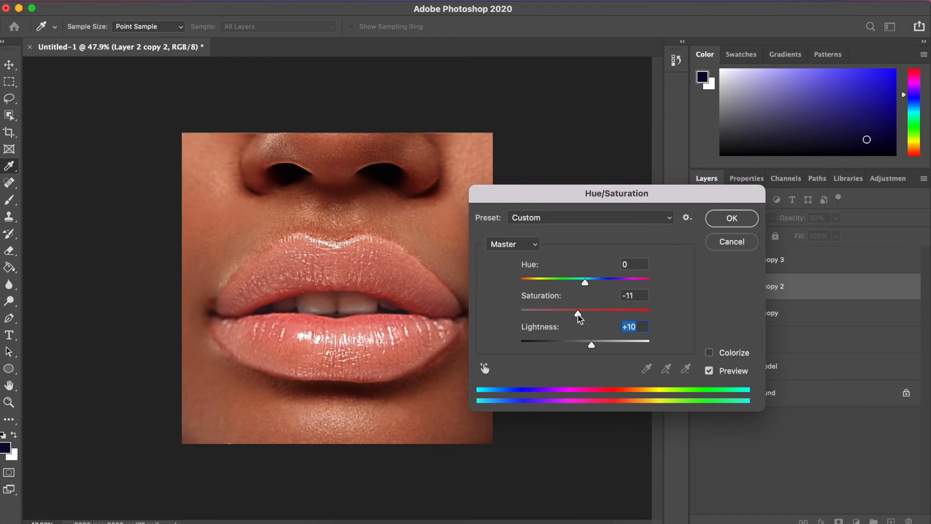
pyautogui.click(723, 219)
pyautogui.press('e')
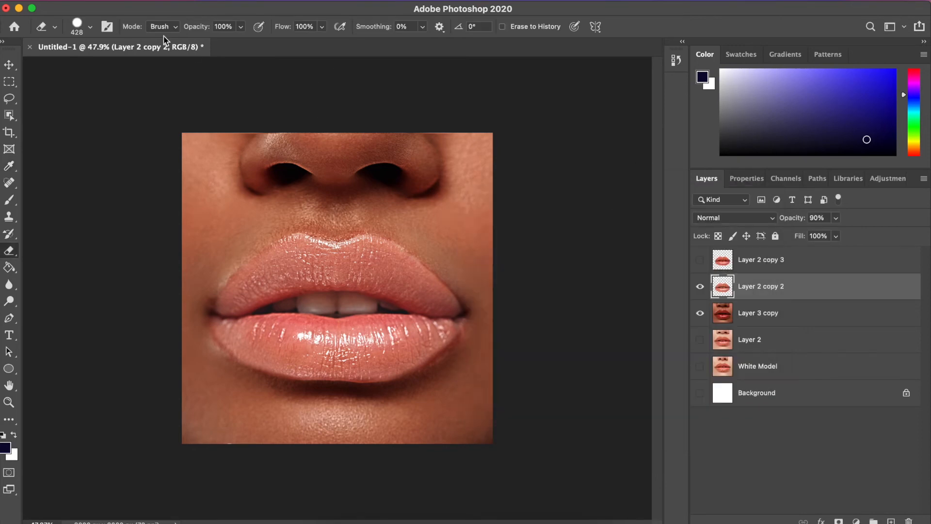
# Stretch the lips on Layer 2 copy 2 to 101.08% width and 103.10% height
pyautogui.click(11, 64)
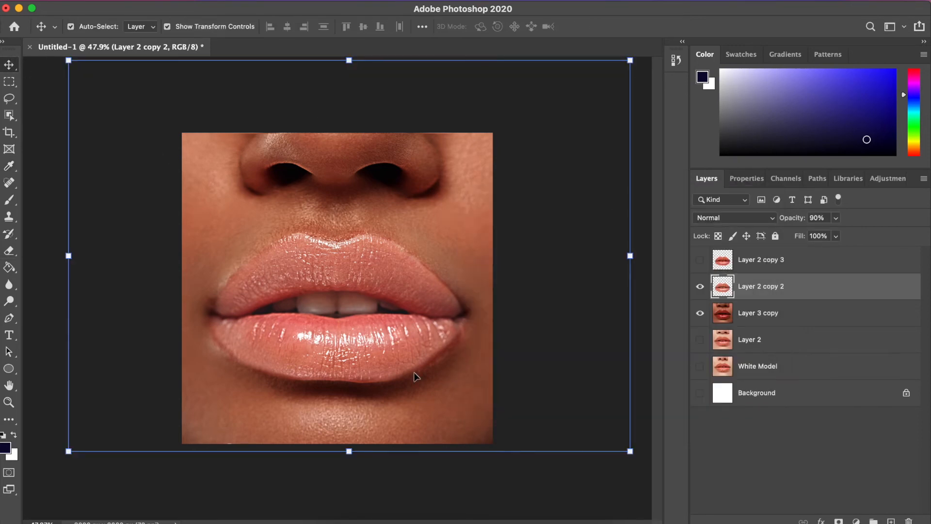
pyautogui.moveTo(356, 452); pyautogui.dragTo(357, 456)
pyautogui.moveTo(348, 58); pyautogui.dragTo(348, 50)
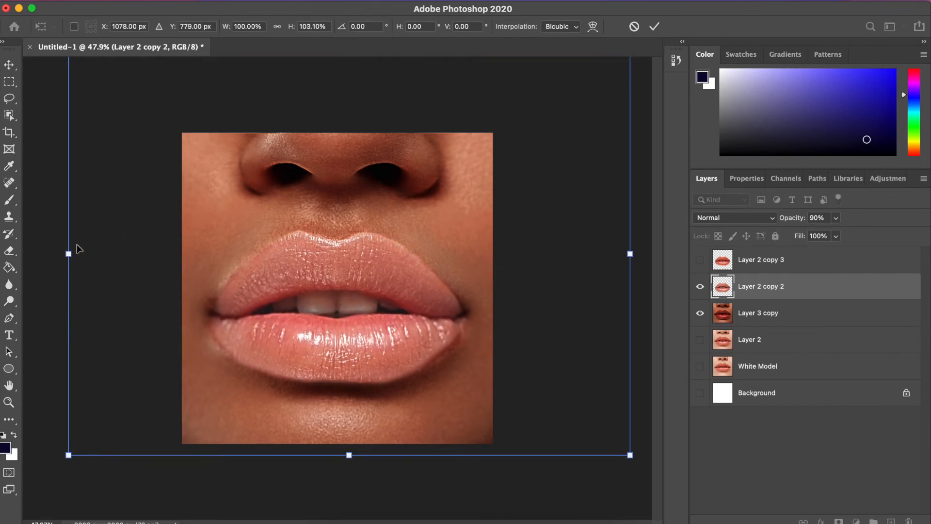
pyautogui.moveTo(69, 252); pyautogui.dragTo(66, 253)
pyautogui.moveTo(631, 254); pyautogui.dragTo(635, 254)
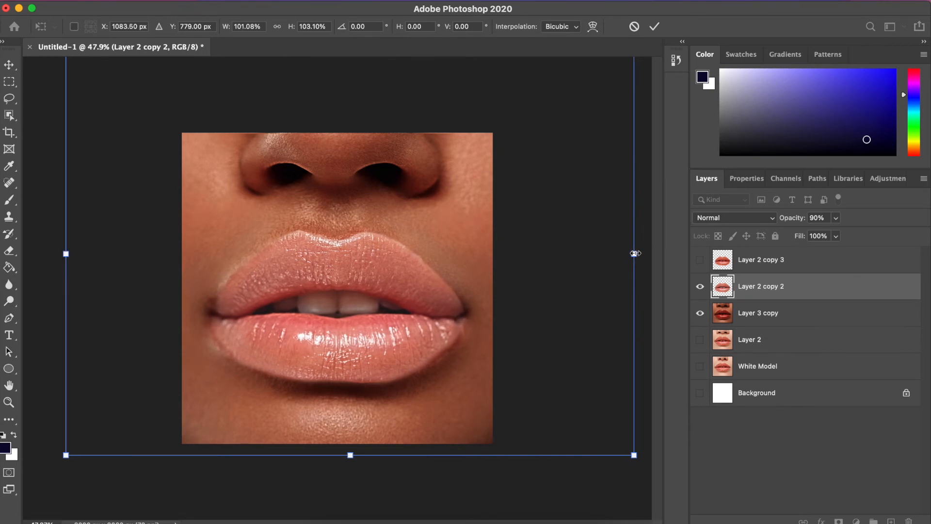
pyautogui.press('Return')
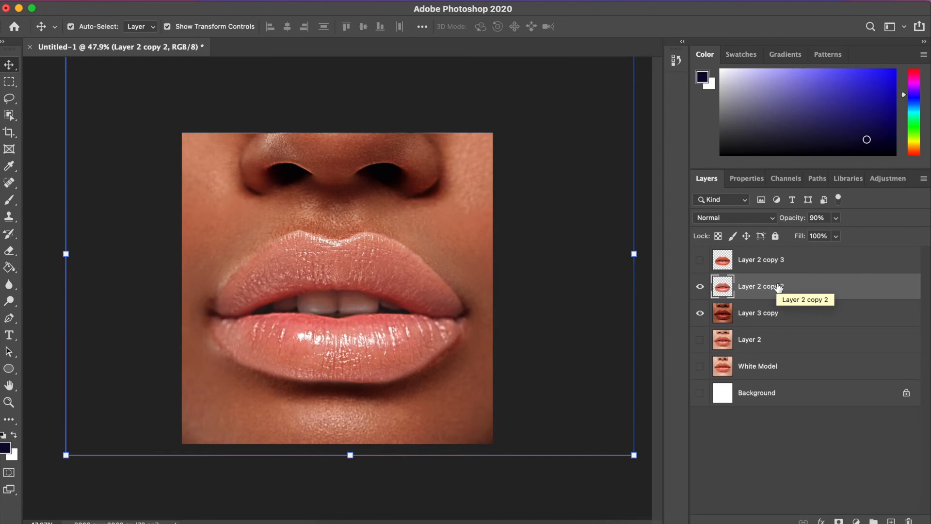
pyautogui.click(760, 261)
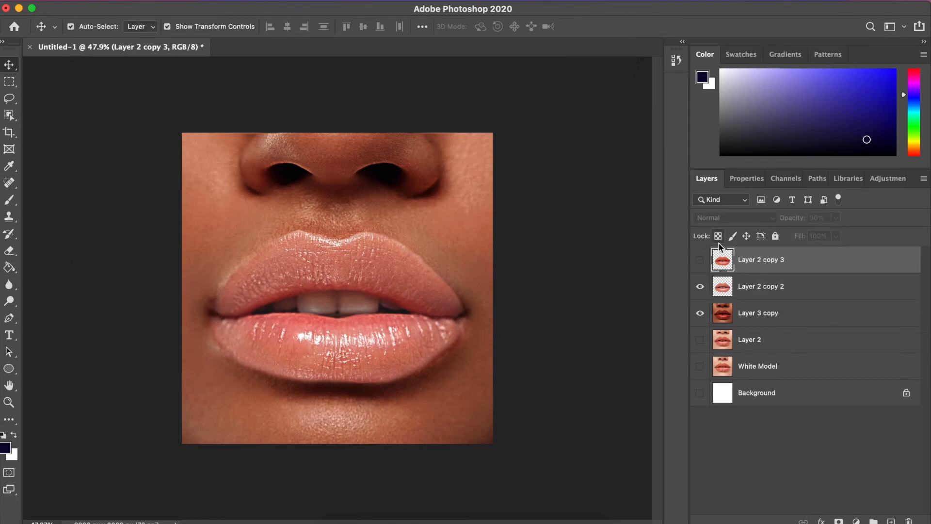
pyautogui.click(781, 291)
pyautogui.click(187, 2)
pyautogui.click(257, 460)
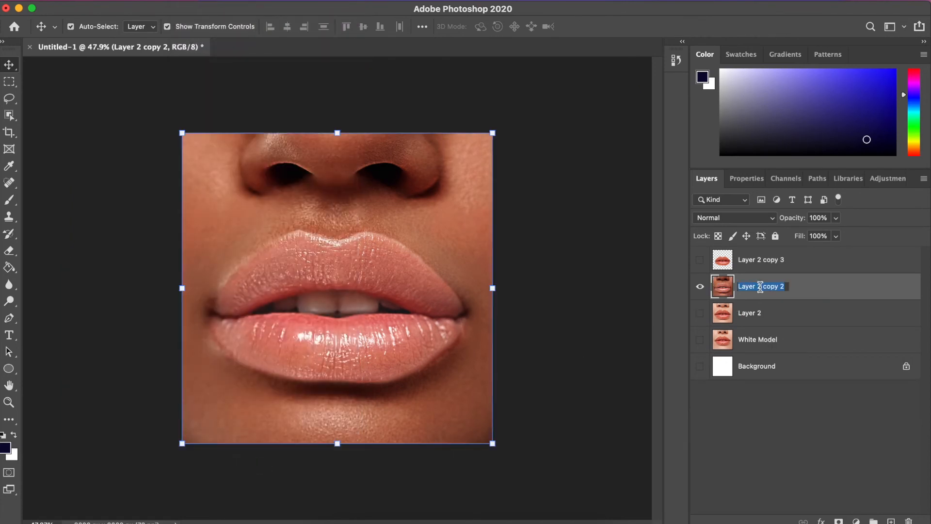
pyautogui.write('B')
pyautogui.press('Return')
pyautogui.press('super+z')
pyautogui.press('super+z')
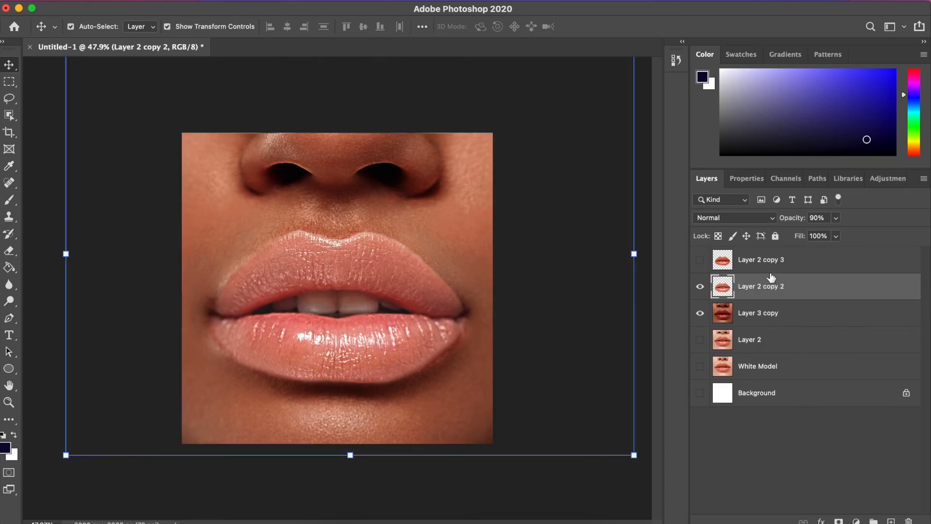
# Duplicate Layer 2 copy 2, hide the duplicate and make Layer 2 copy 2 active
pyautogui.rightClick(771, 290)
pyautogui.click(726, 354)
pyautogui.press('Return')
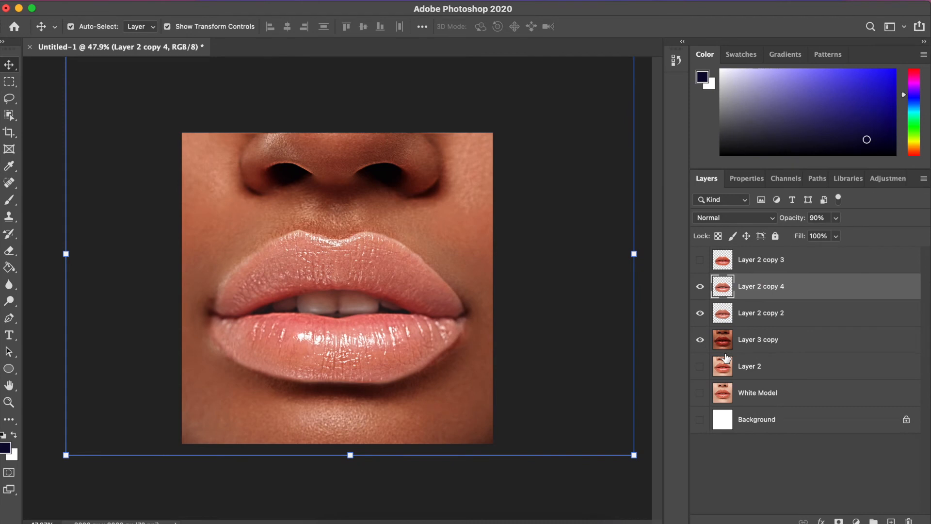
pyautogui.click(700, 286)
pyautogui.click(776, 314)
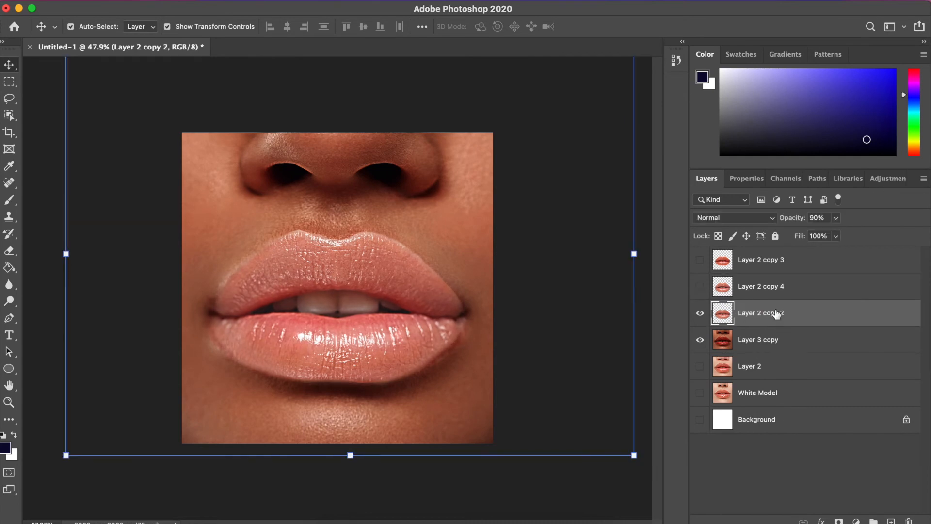
# Merge the visible lips and face layers, and put a new empty layer above them in place of Layer 2 copy 4
pyautogui.click(190, 0)
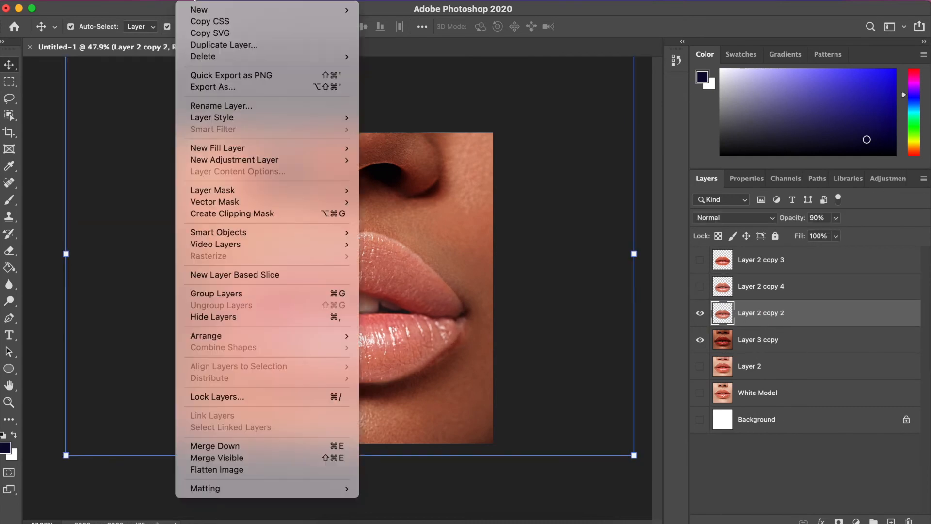
pyautogui.click(245, 458)
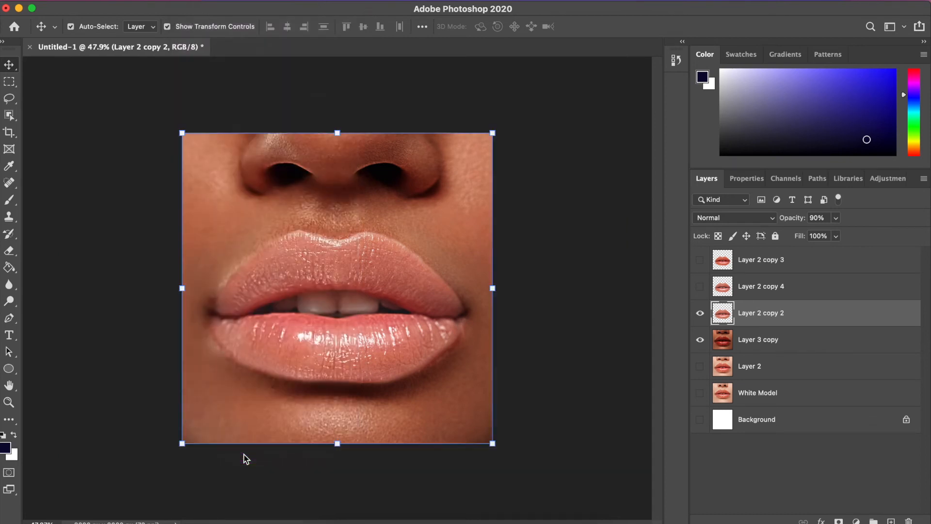
pyautogui.click(699, 288)
pyautogui.click(767, 277)
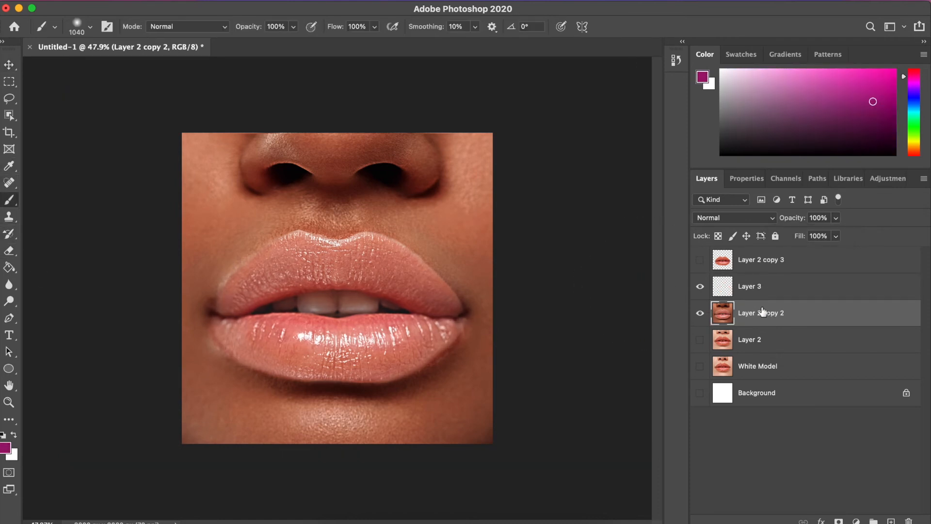
# Duplicate the merged face layer, Layer 2 copy 2
pyautogui.rightClick(763, 312)
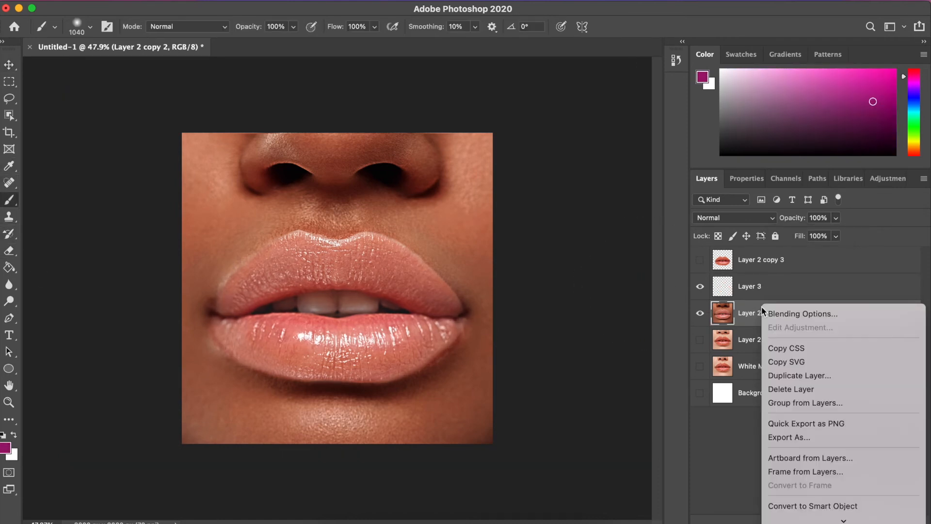
pyautogui.click(787, 374)
pyautogui.press('Return')
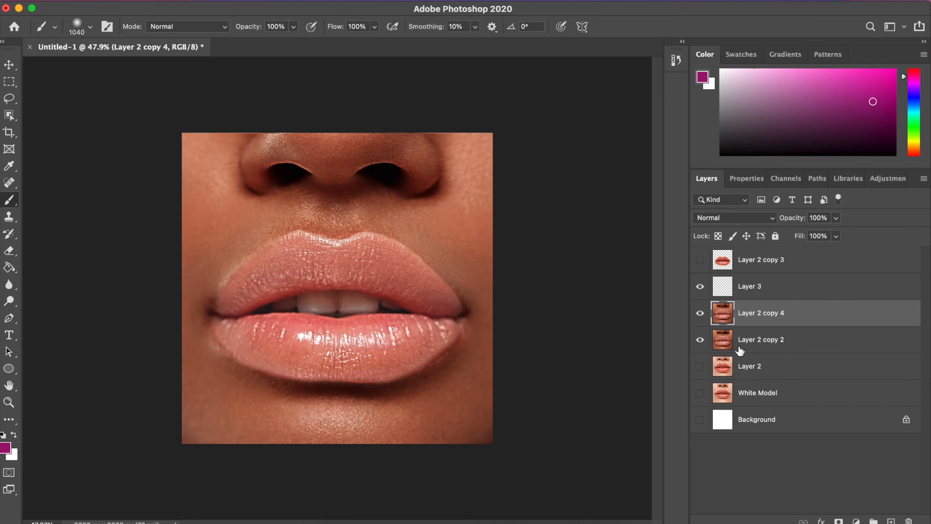
# Move the empty Layer 3 between the two face copies and fill it with the magenta foreground color
pyautogui.moveTo(755, 287); pyautogui.dragTo(766, 330)
pyautogui.click(10, 268)
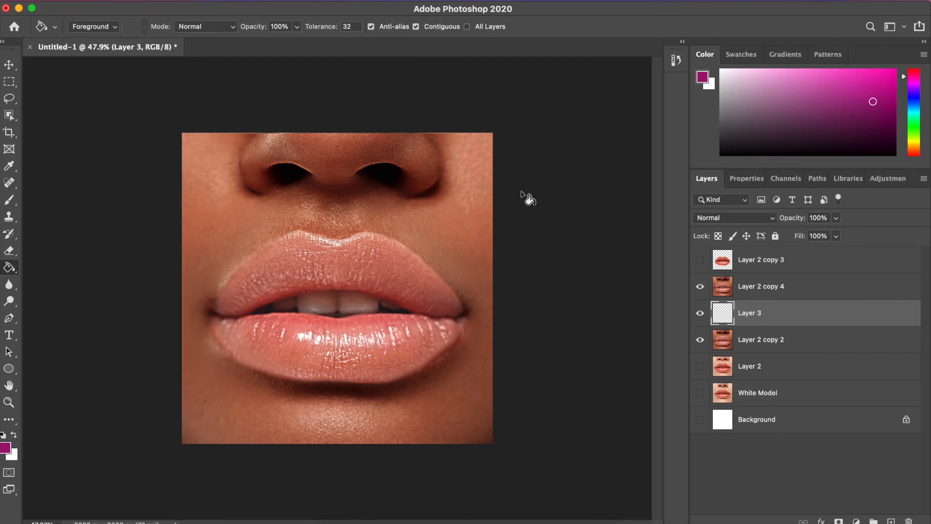
pyautogui.click(416, 227)
# Soften the 428 px eraser and erase the middle and right side of the upper lip on Layer 2 copy 4
pyautogui.click(751, 287)
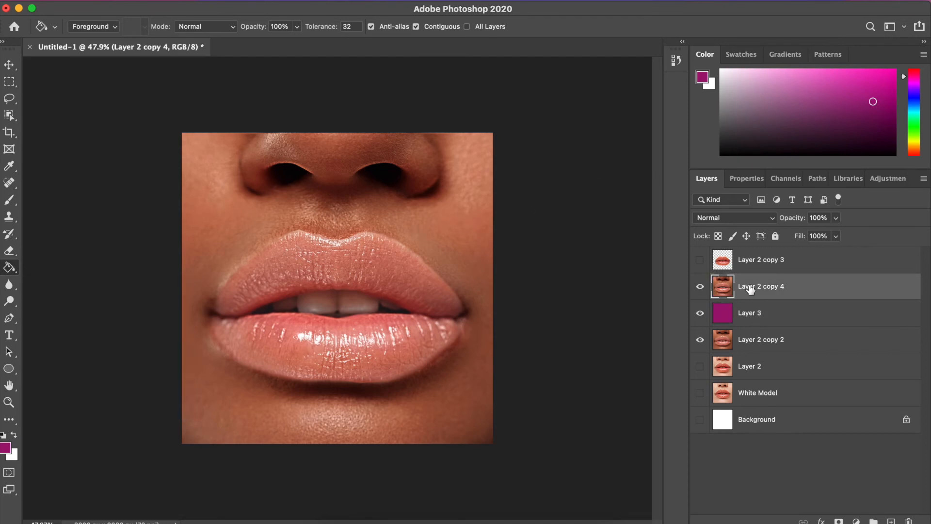
pyautogui.click(9, 250)
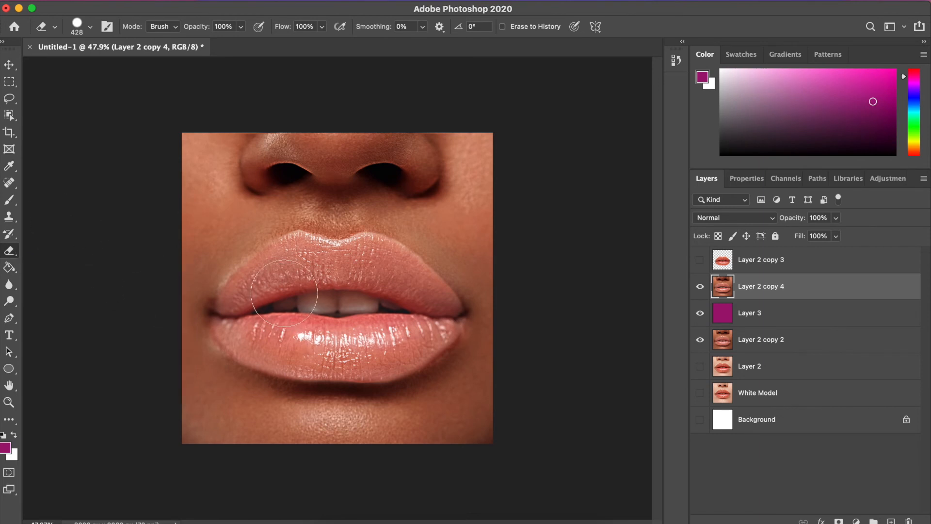
pyautogui.click(90, 28)
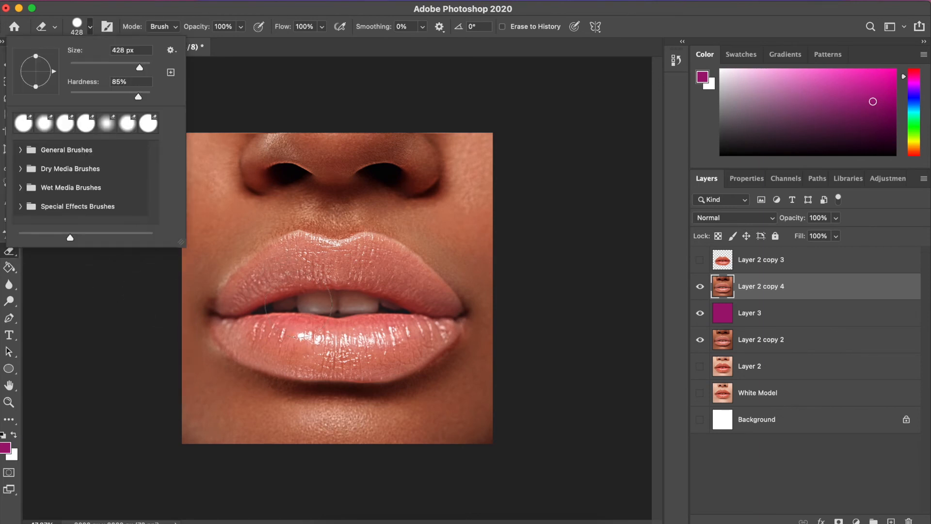
pyautogui.click(315, 269)
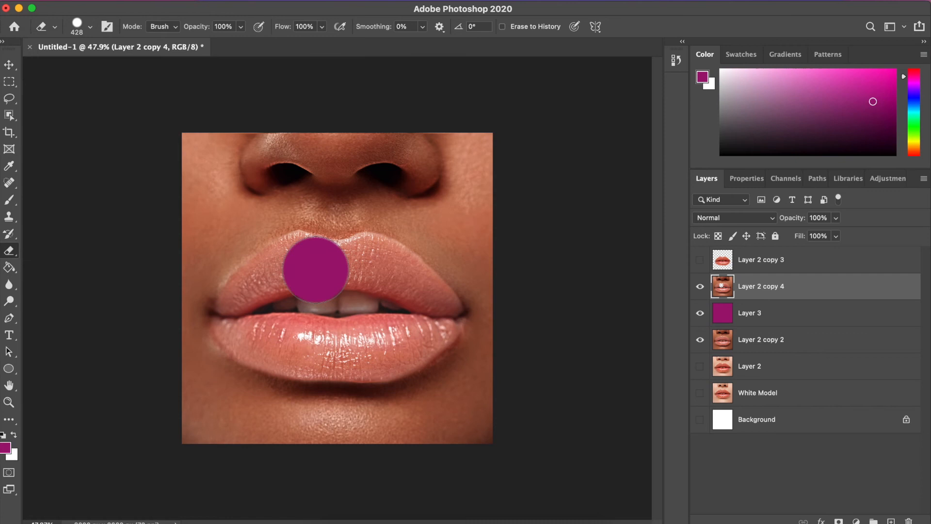
pyautogui.press('super+z')
pyautogui.click(81, 22)
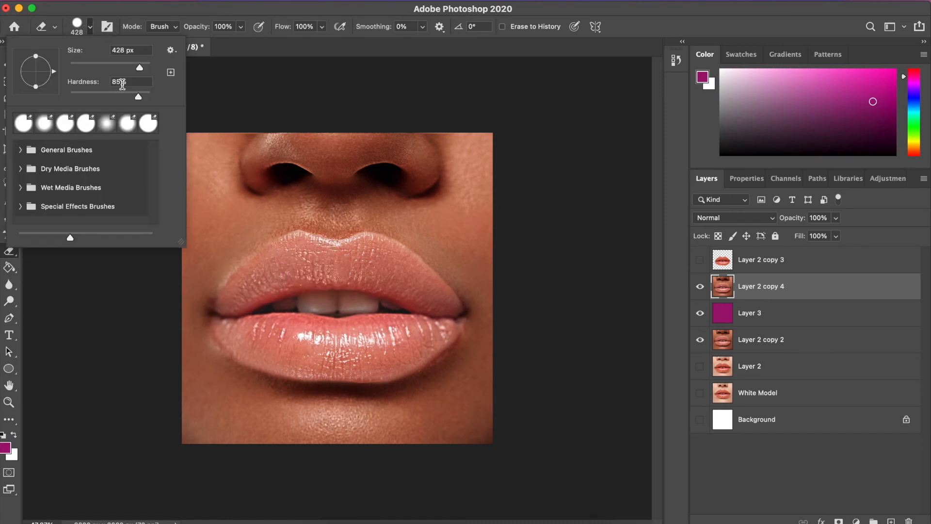
pyautogui.click(363, 267)
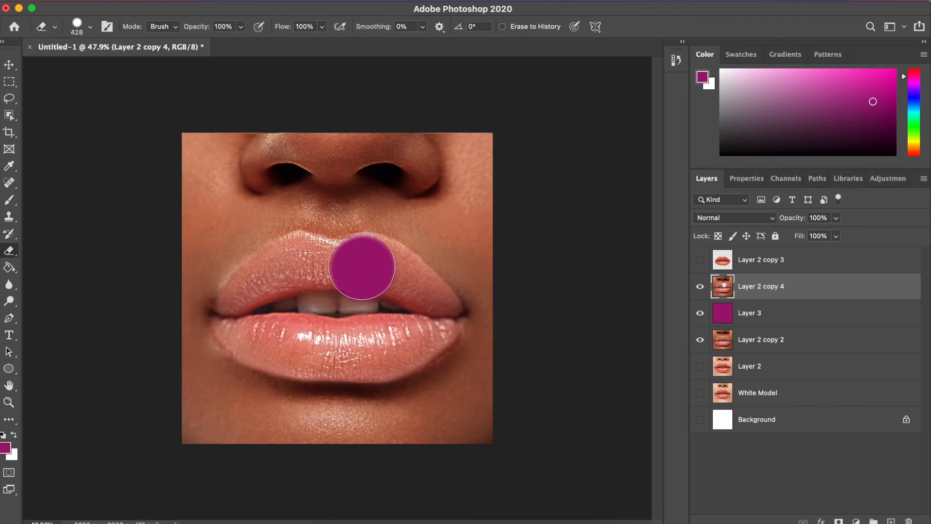
pyautogui.click(342, 273)
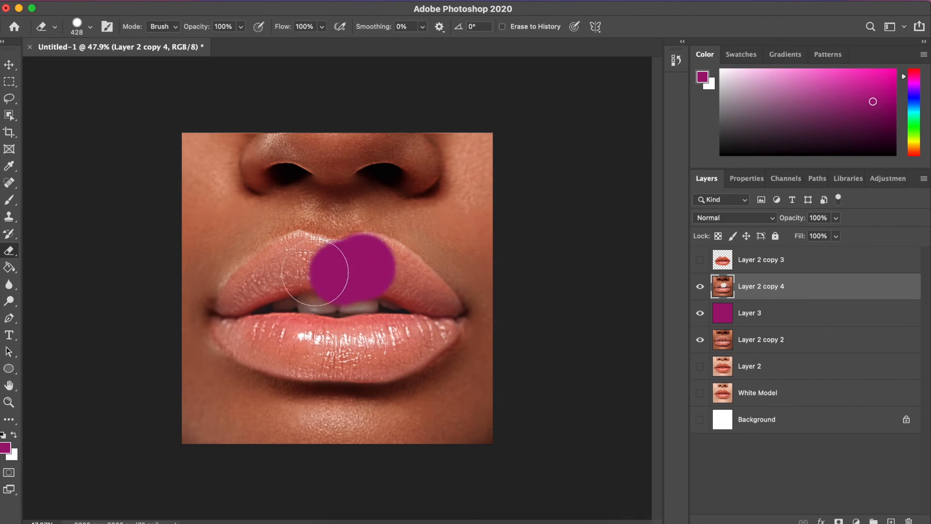
pyautogui.click(311, 265)
pyautogui.click(302, 265)
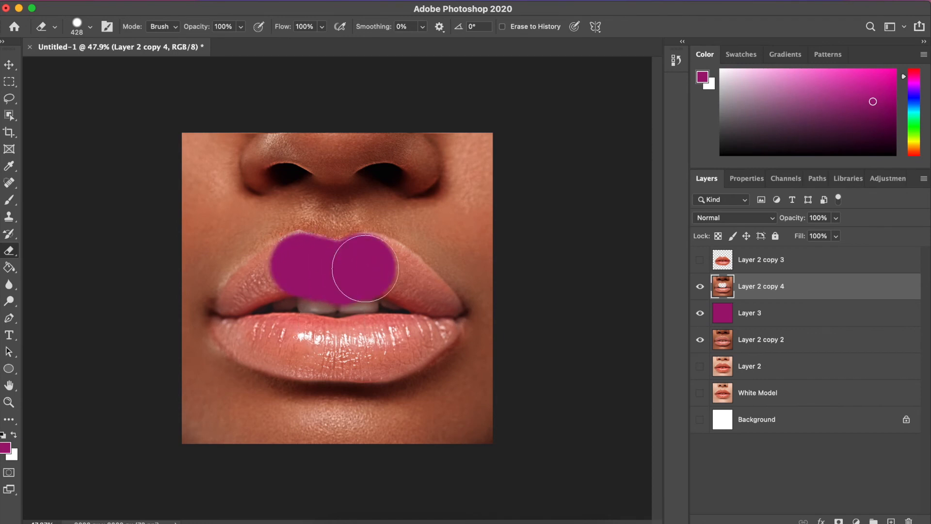
pyautogui.click(365, 272)
pyautogui.click(374, 266)
pyautogui.click(385, 271)
pyautogui.click(400, 282)
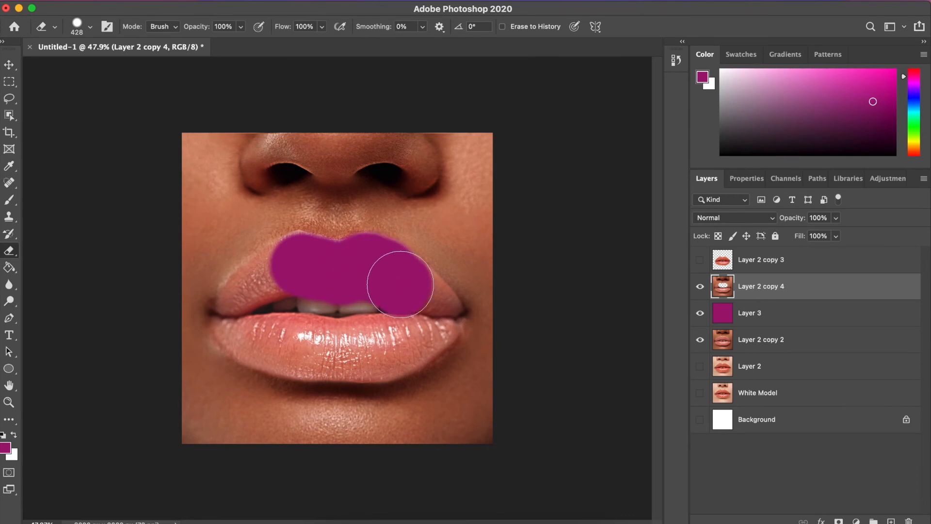
pyautogui.click(415, 297)
pyautogui.click(422, 305)
pyautogui.click(411, 293)
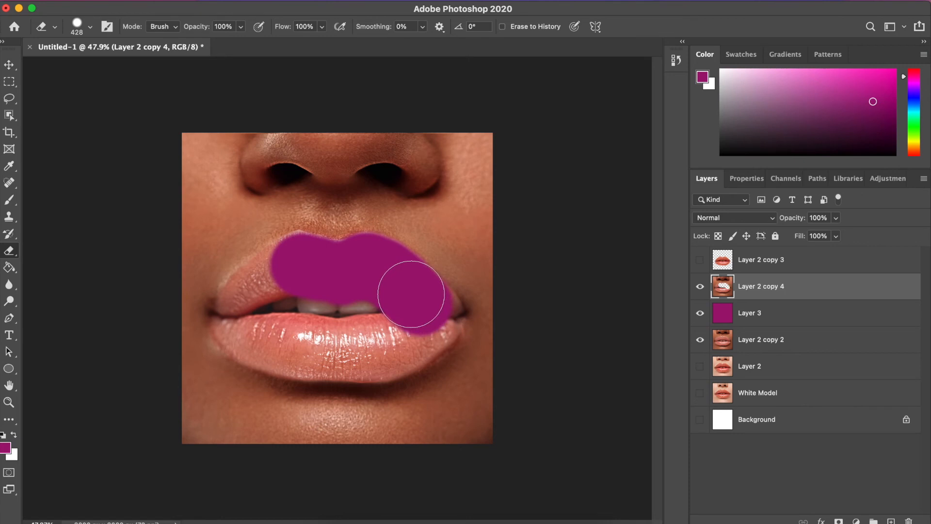
# Erase the lower lip on Layer 2 copy 4, working from its right end around to its left end
pyautogui.click(425, 328)
pyautogui.click(415, 335)
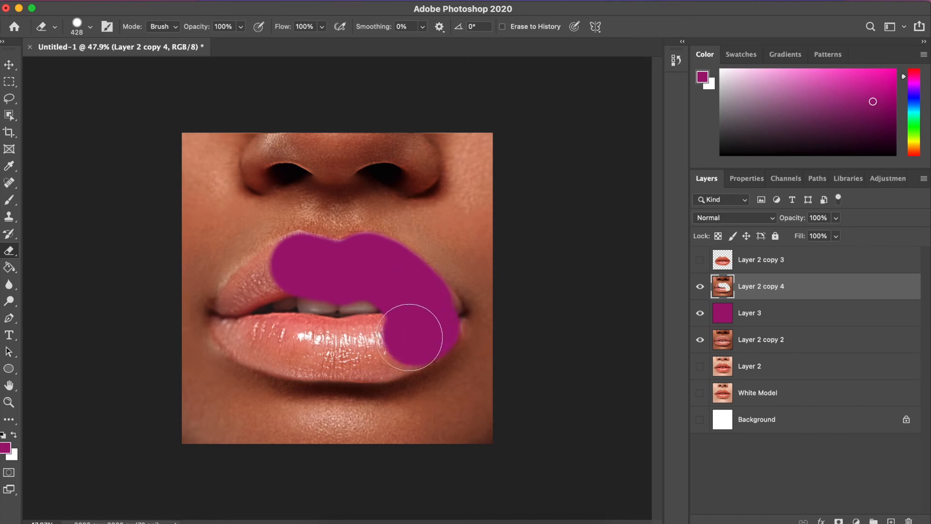
pyautogui.click(406, 340)
pyautogui.click(396, 345)
pyautogui.click(389, 348)
pyautogui.click(377, 347)
pyautogui.click(365, 348)
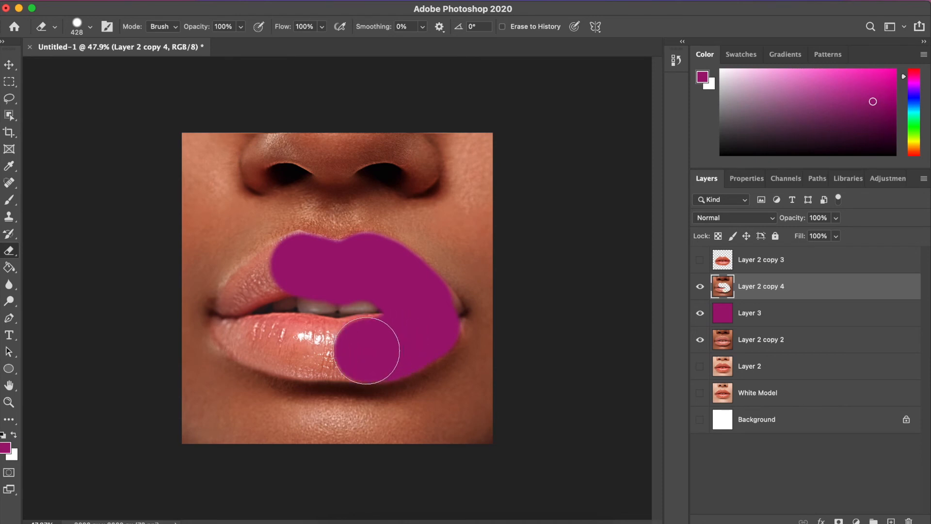
pyautogui.click(342, 349)
pyautogui.click(332, 349)
pyautogui.click(318, 349)
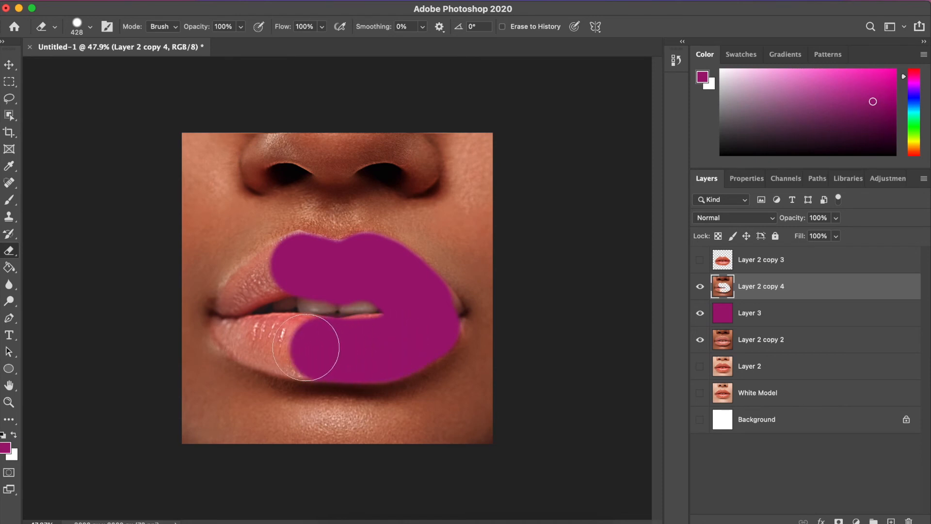
pyautogui.click(307, 349)
pyautogui.click(293, 346)
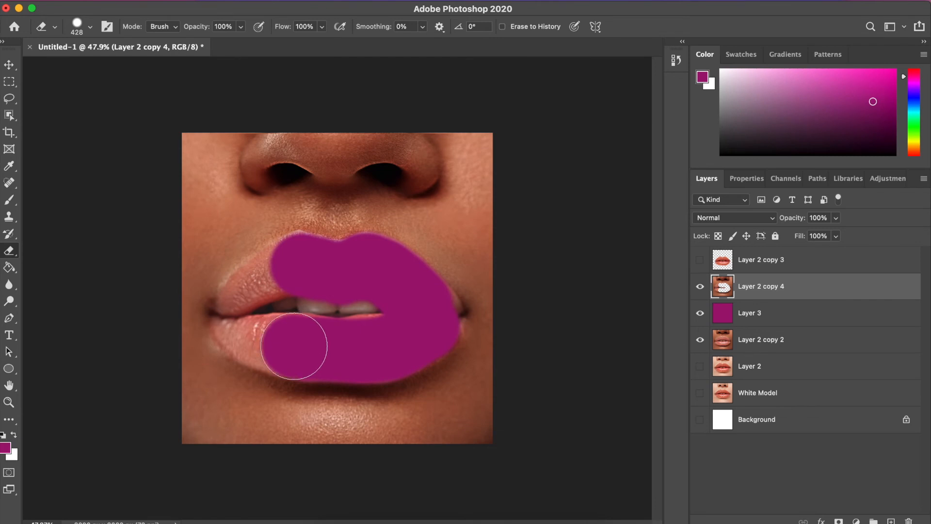
pyautogui.click(285, 342)
pyautogui.click(270, 339)
pyautogui.click(257, 337)
pyautogui.click(253, 332)
pyautogui.click(248, 329)
pyautogui.click(244, 327)
# Erase the left side of the upper lip and the teeth between the lips on Layer 2 copy 4
pyautogui.click(249, 306)
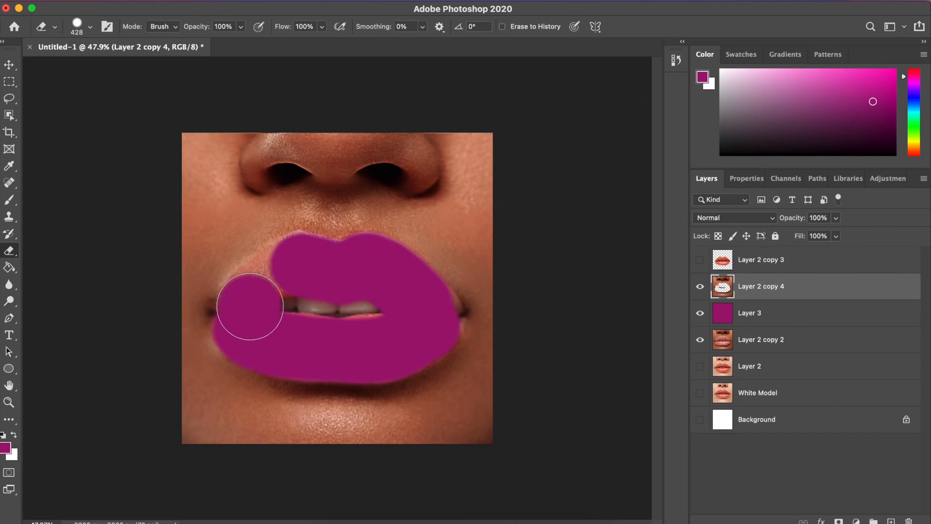
pyautogui.click(251, 302)
pyautogui.click(260, 291)
pyautogui.click(270, 281)
pyautogui.click(276, 266)
pyautogui.click(284, 274)
pyautogui.click(284, 273)
pyautogui.click(292, 264)
pyautogui.click(295, 264)
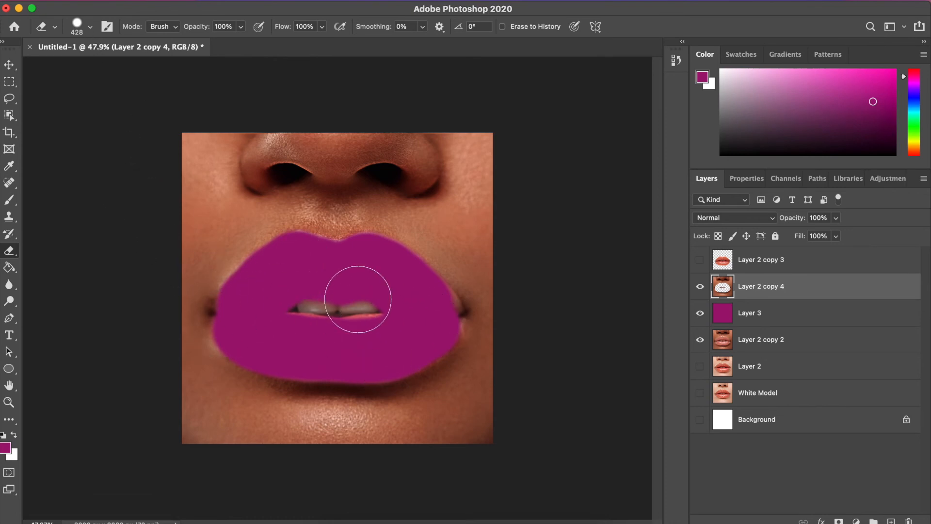
pyautogui.moveTo(357, 306); pyautogui.dragTo(297, 308)
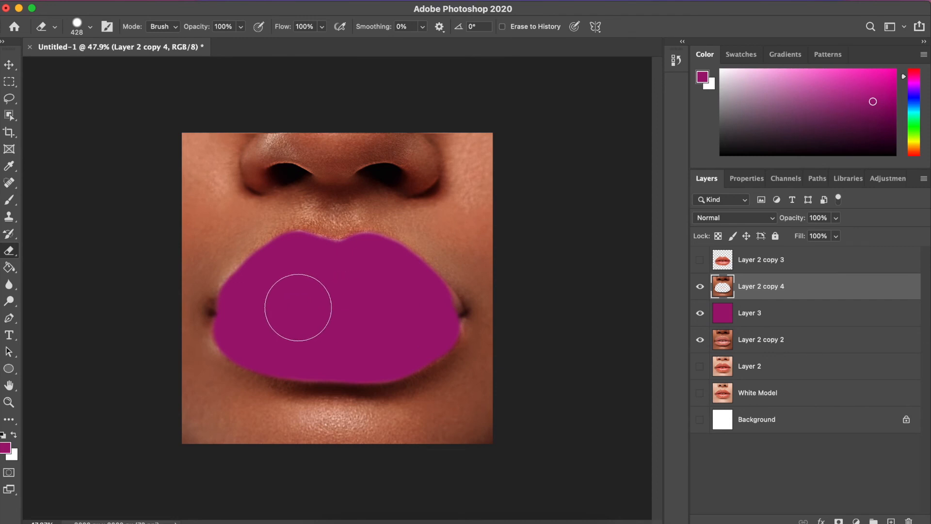
# Lower the eraser hardness and erase the remaining mouth corners on Layer 2 copy 4
pyautogui.click(90, 27)
pyautogui.moveTo(111, 96); pyautogui.dragTo(105, 97)
pyautogui.click(431, 316)
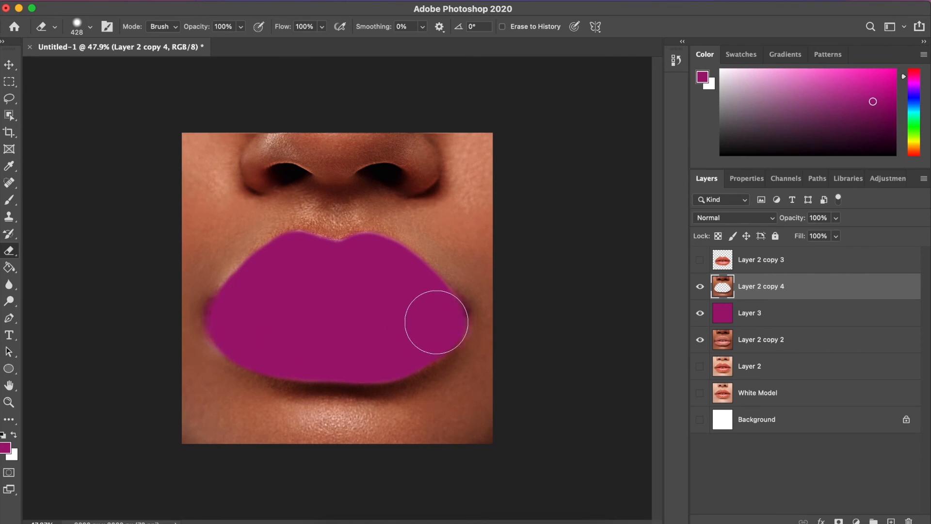
# Duplicate Layer 2 copy 2 and move the duplicate above Layer 2 copy 4
pyautogui.click(759, 345)
pyautogui.rightClick(759, 340)
pyautogui.click(779, 412)
pyautogui.press('Return')
pyautogui.moveTo(759, 346); pyautogui.dragTo(759, 286)
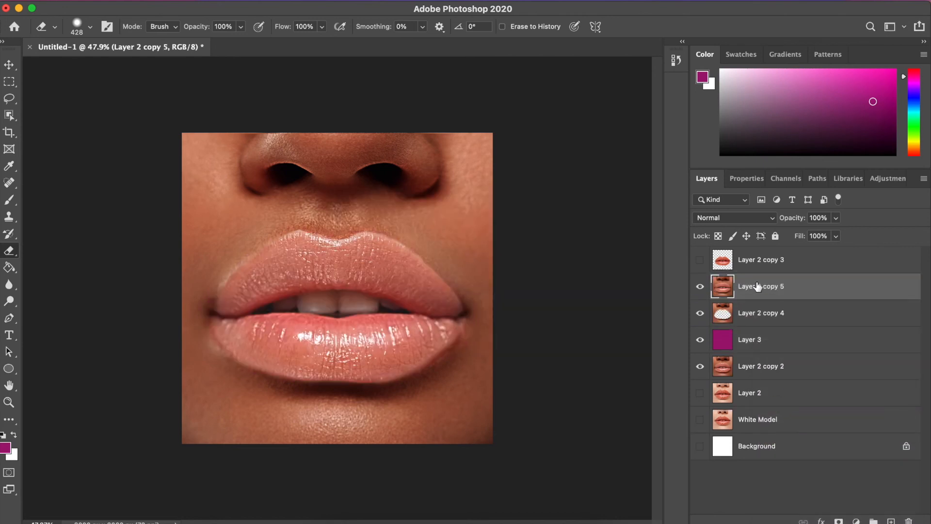
# Set the eraser hardness to 100% and erase the upper lip on Layer 2 copy 5, leaving the teeth intact
pyautogui.click(90, 27)
pyautogui.press('Return')
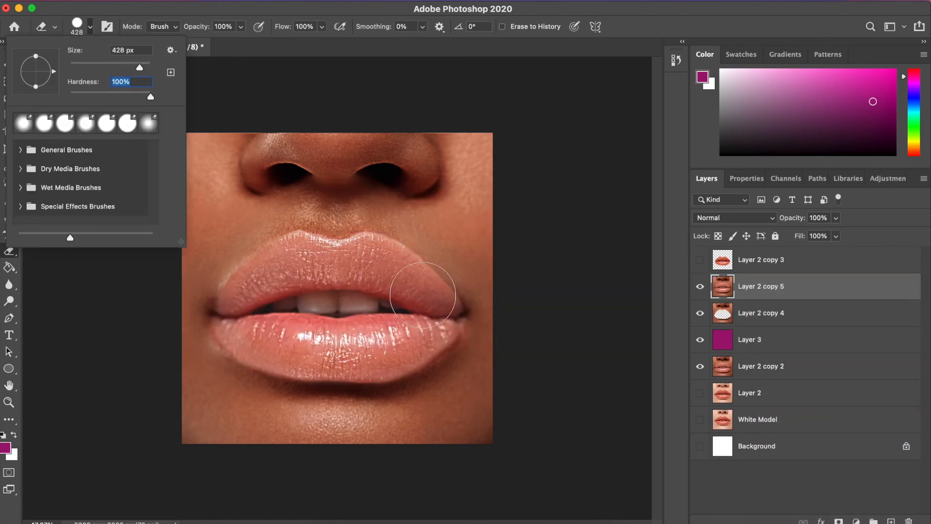
pyautogui.moveTo(426, 284)
pyautogui.mouseDown()
pyautogui.moveTo(359, 255)
pyautogui.moveTo(290, 258)
pyautogui.moveTo(183, 312)
pyautogui.mouseUp()
pyautogui.moveTo(232, 350)
pyautogui.mouseDown()
pyautogui.moveTo(239, 354)
pyautogui.moveTo(216, 316)
pyautogui.moveTo(240, 354)
pyautogui.moveTo(255, 347)
pyautogui.mouseUp()
pyautogui.press('super+z')
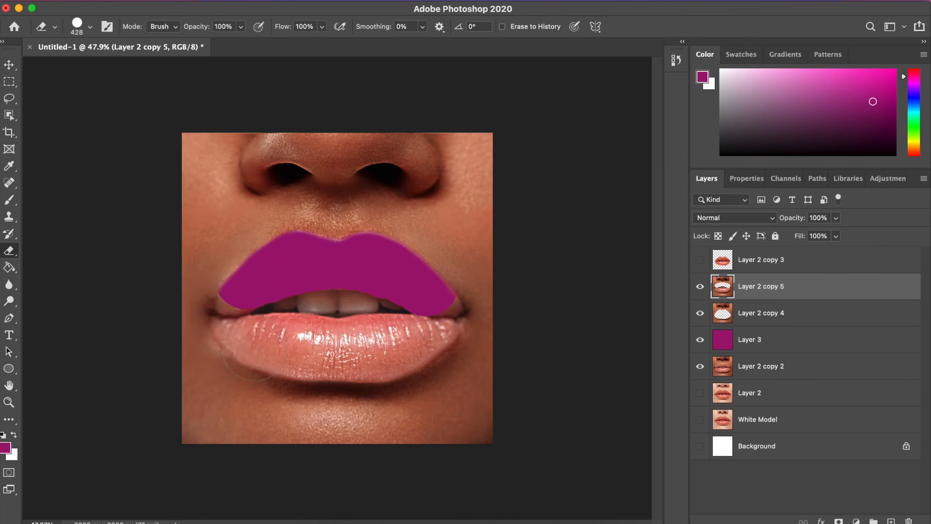
# Erase the mouth corners and the whole lower lip on Layer 2 copy 5 without touching the teeth
pyautogui.moveTo(226, 292)
pyautogui.mouseDown()
pyautogui.moveTo(210, 306)
pyautogui.moveTo(220, 331)
pyautogui.moveTo(260, 348)
pyautogui.moveTo(250, 349)
pyautogui.moveTo(270, 340)
pyautogui.moveTo(254, 349)
pyautogui.moveTo(290, 349)
pyautogui.mouseUp()
pyautogui.moveTo(378, 372)
pyautogui.mouseDown()
pyautogui.moveTo(425, 370)
pyautogui.moveTo(457, 346)
pyautogui.moveTo(435, 356)
pyautogui.moveTo(466, 317)
pyautogui.moveTo(428, 350)
pyautogui.moveTo(357, 348)
pyautogui.moveTo(418, 347)
pyautogui.mouseUp()
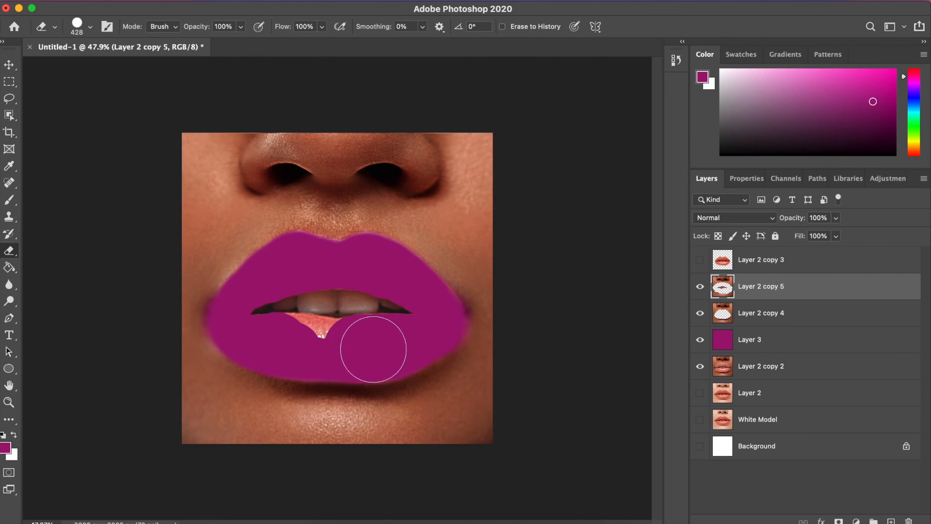
pyautogui.moveTo(338, 350)
pyautogui.mouseDown()
pyautogui.moveTo(354, 350)
pyautogui.moveTo(298, 345)
pyautogui.mouseUp()
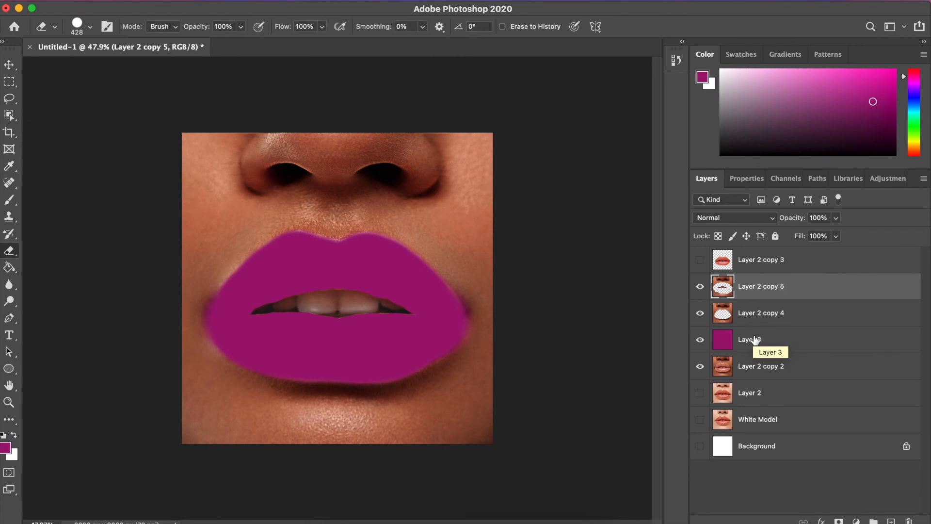
# Merge Layer 2 copy 5 into Layer 2 copy 4 and rename the merged layer as Lips Cutout
pyautogui.press('Delete')
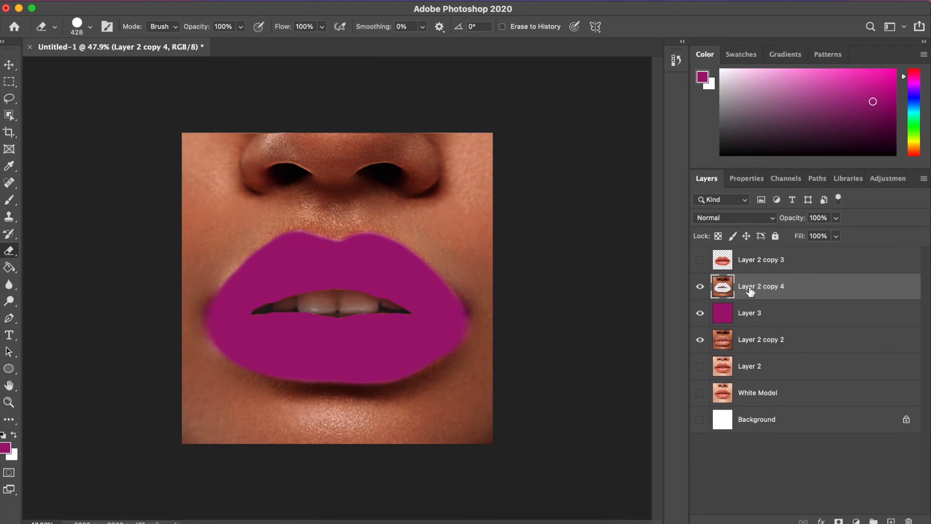
pyautogui.doubleClick(751, 287)
pyautogui.write('Lips Cutout')
pyautogui.press('Return')
# Rename the magenta Layer 3 as Color Layer
pyautogui.doubleClick(749, 314)
pyautogui.write('Color')
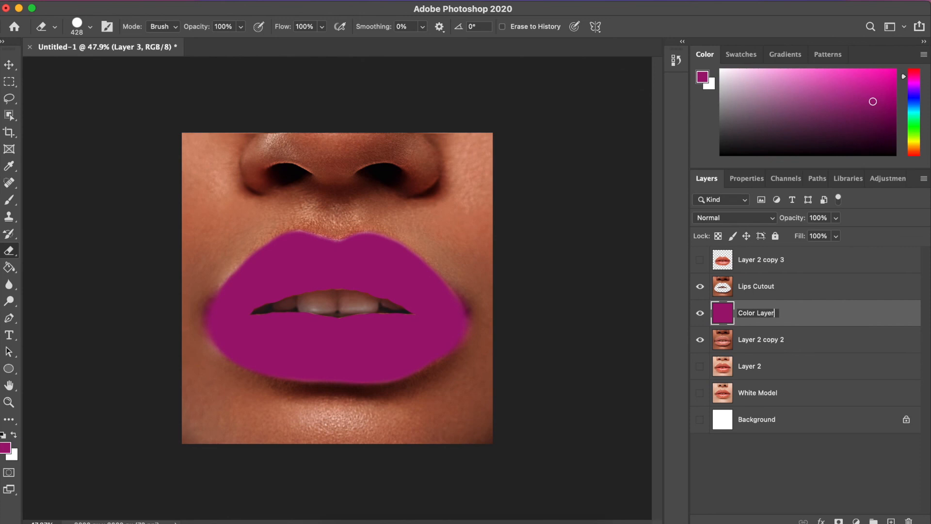
pyautogui.write(' Layer')
pyautogui.press('Return')
# Set the Color Layer's blend mode to Color and its opacity to 73%
pyautogui.click(733, 218)
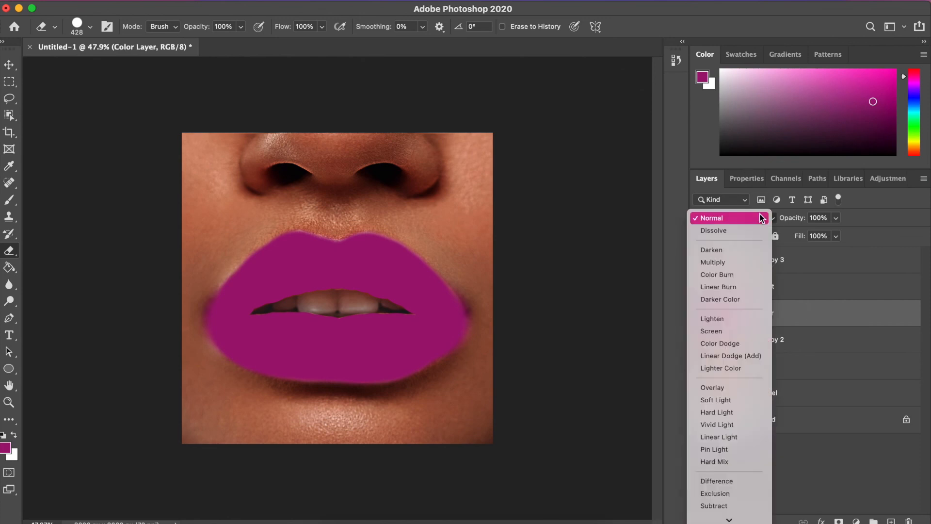
pyautogui.scroll(-3, 736, 487)
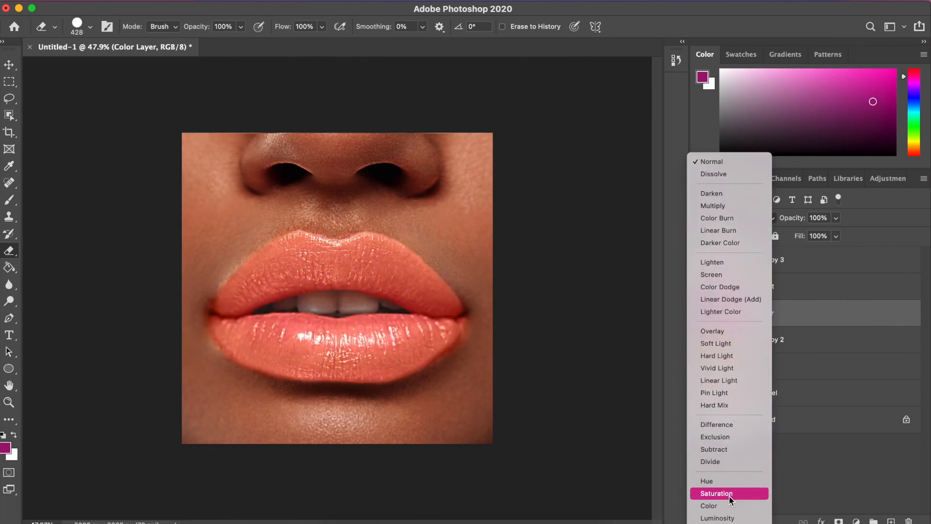
pyautogui.click(730, 505)
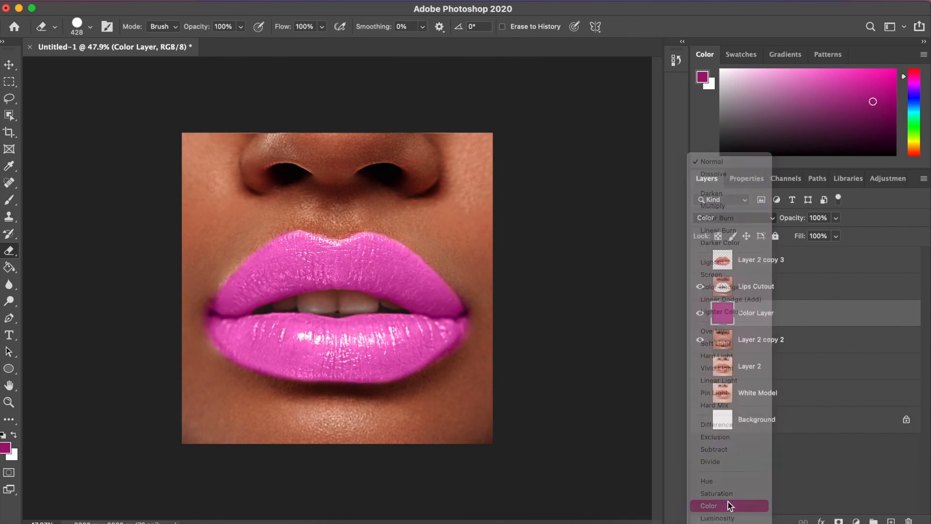
pyautogui.click(836, 218)
pyautogui.moveTo(837, 235); pyautogui.dragTo(825, 235)
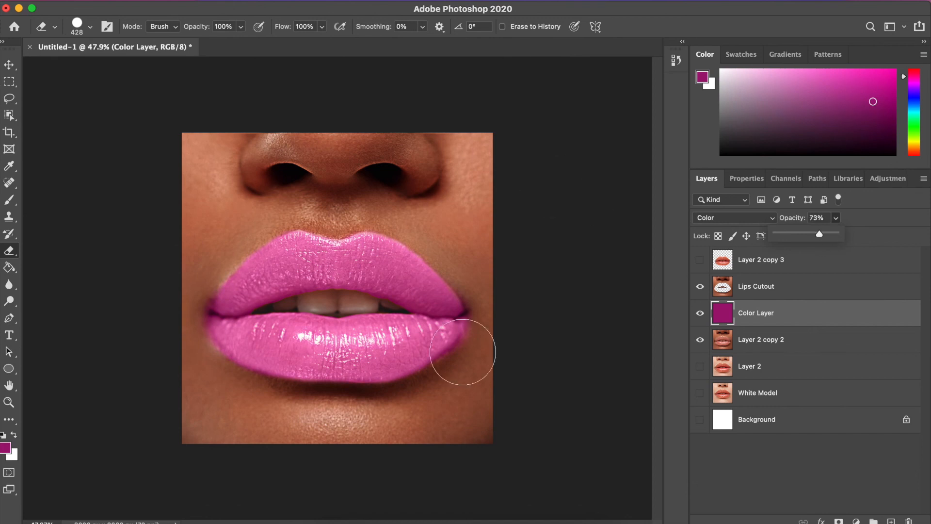
# Delete the hidden Layer 2 copy 3 from the layer stack
pyautogui.click(761, 264)
pyautogui.press('BackSpace')
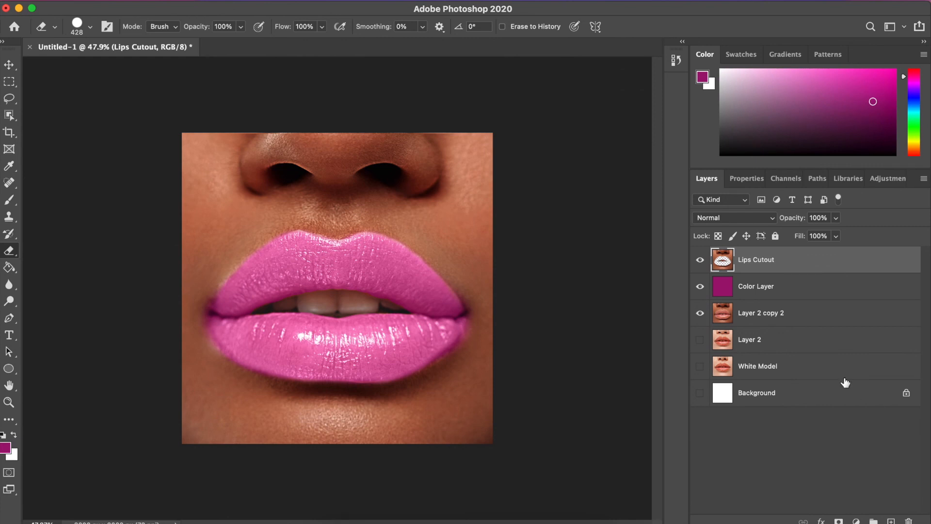
pyautogui.click(765, 286)
pyautogui.click(763, 265)
# Rename Layer 2 copy 2 as Black Model and Layer 2 as Lips Cut Out
pyautogui.doubleClick(744, 313)
pyautogui.write('Black Model')
pyautogui.press('Return')
pyautogui.click(747, 341)
pyautogui.doubleClick(751, 341)
pyautogui.write('Lips Cut Out')
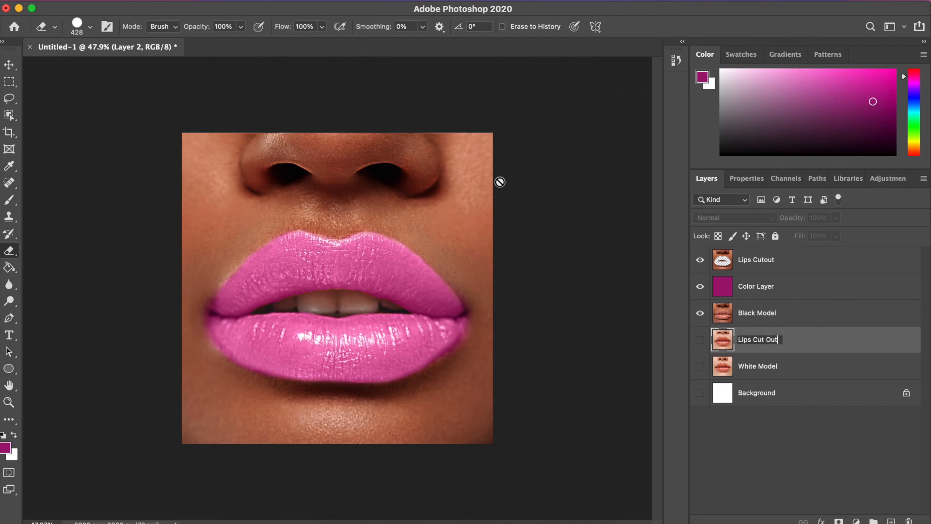
pyautogui.click(799, 429)
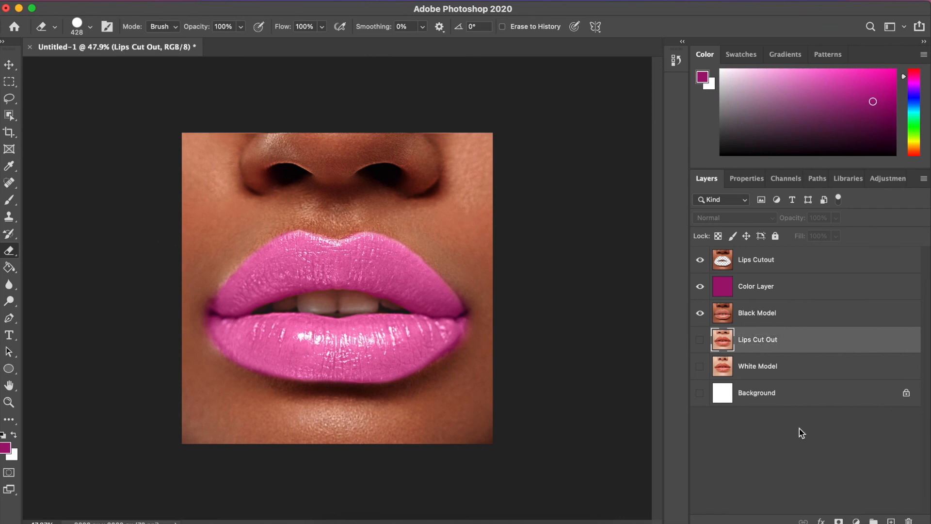
# Bring up the file selection dialog for opening a file
pyautogui.click(543, 520)
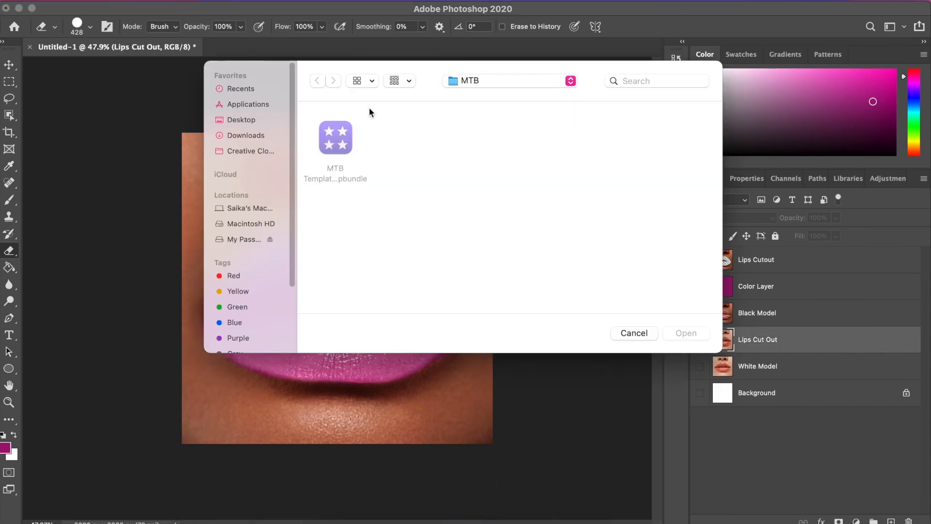